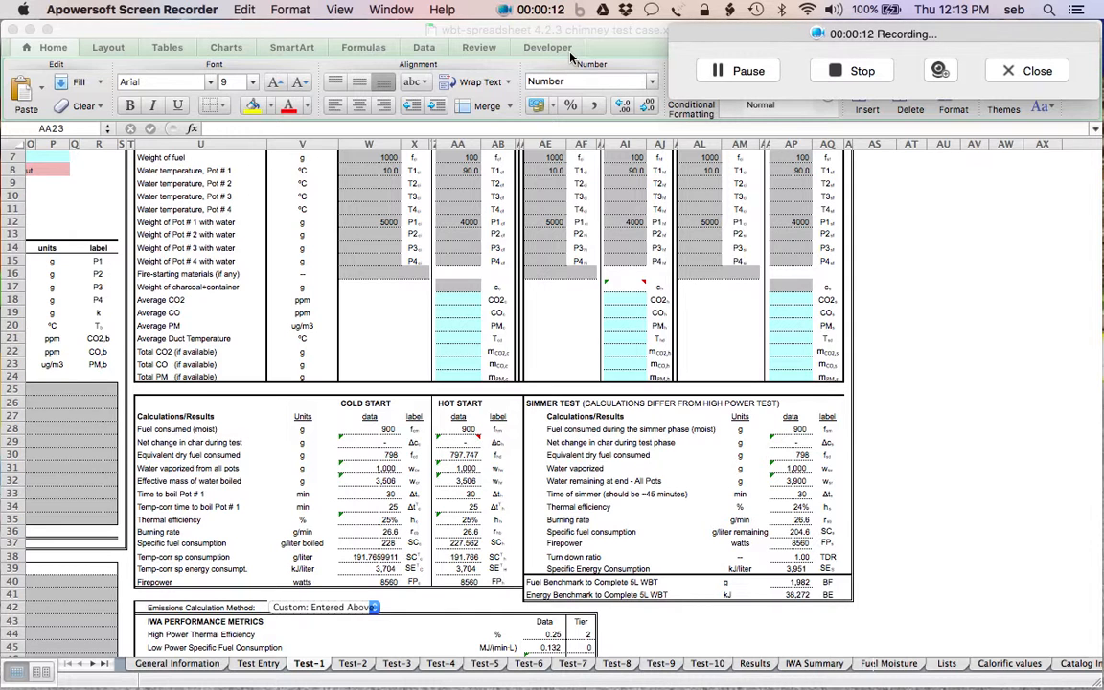
# Examine the Test-1 measurements and calculated results, including the Total CO and Total PM rows and their units.
pyautogui.scroll(3, 525, 331)
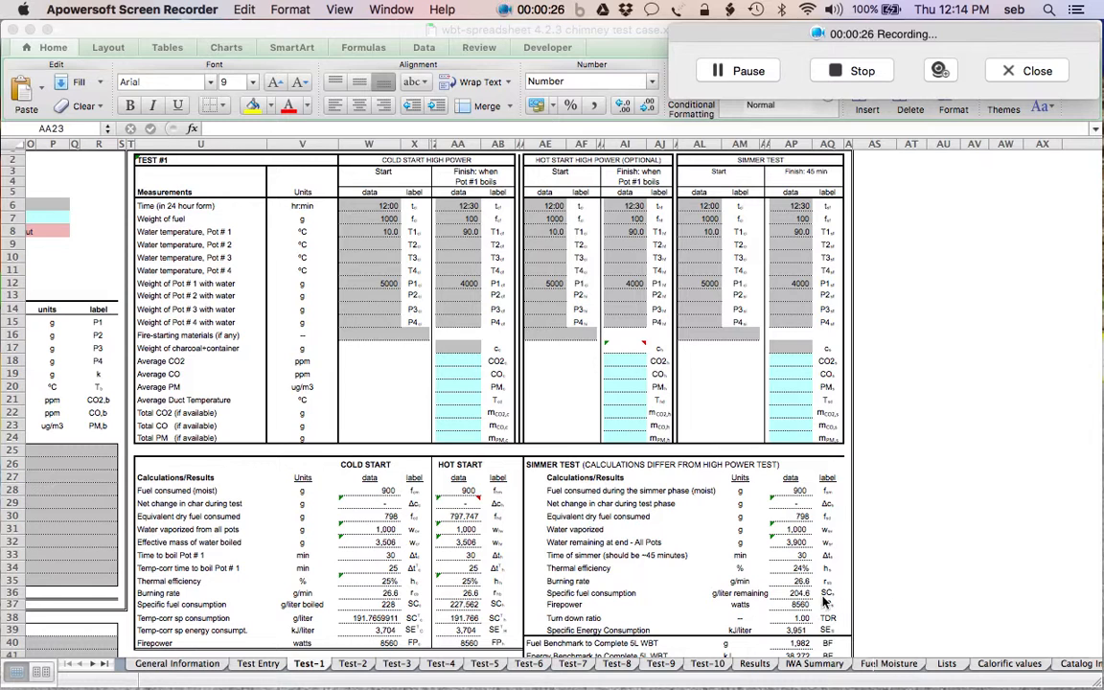
pyautogui.scroll(-3, 618, 492)
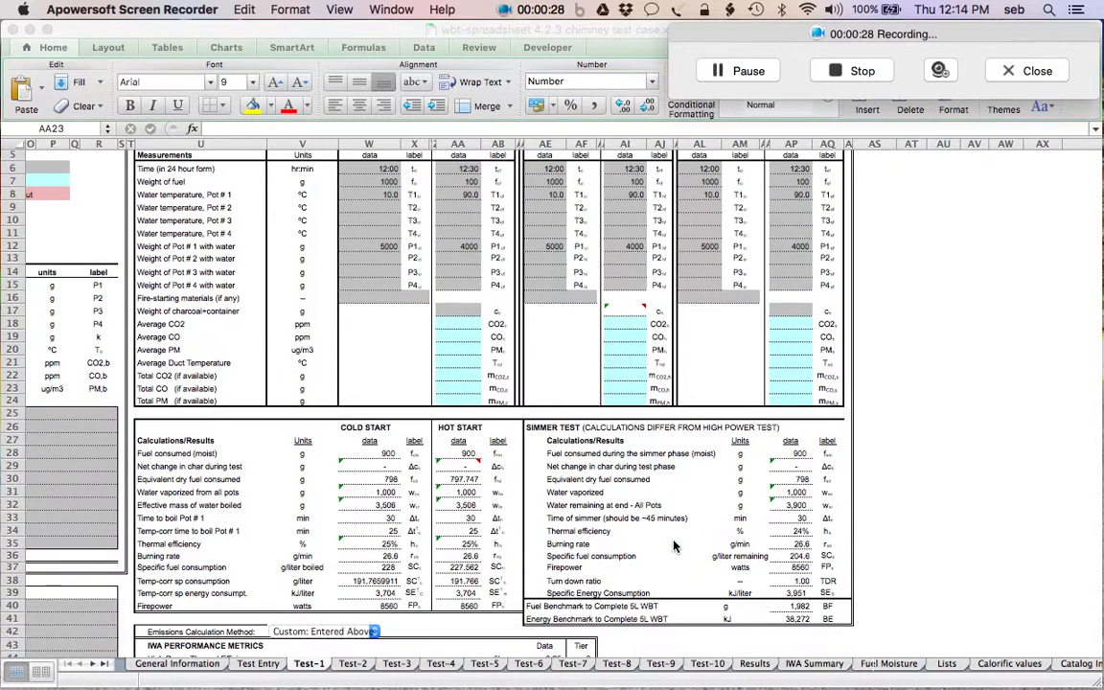
pyautogui.scroll(-2, 673, 545)
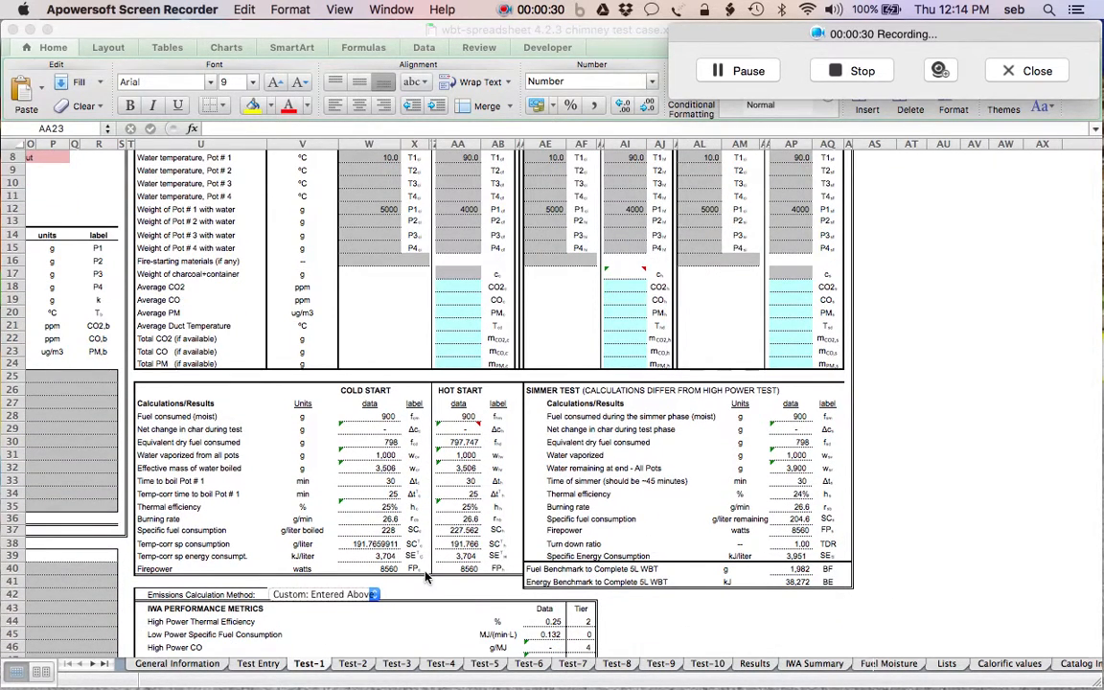
pyautogui.scroll(-2, 421, 575)
pyautogui.scroll(-1, 422, 576)
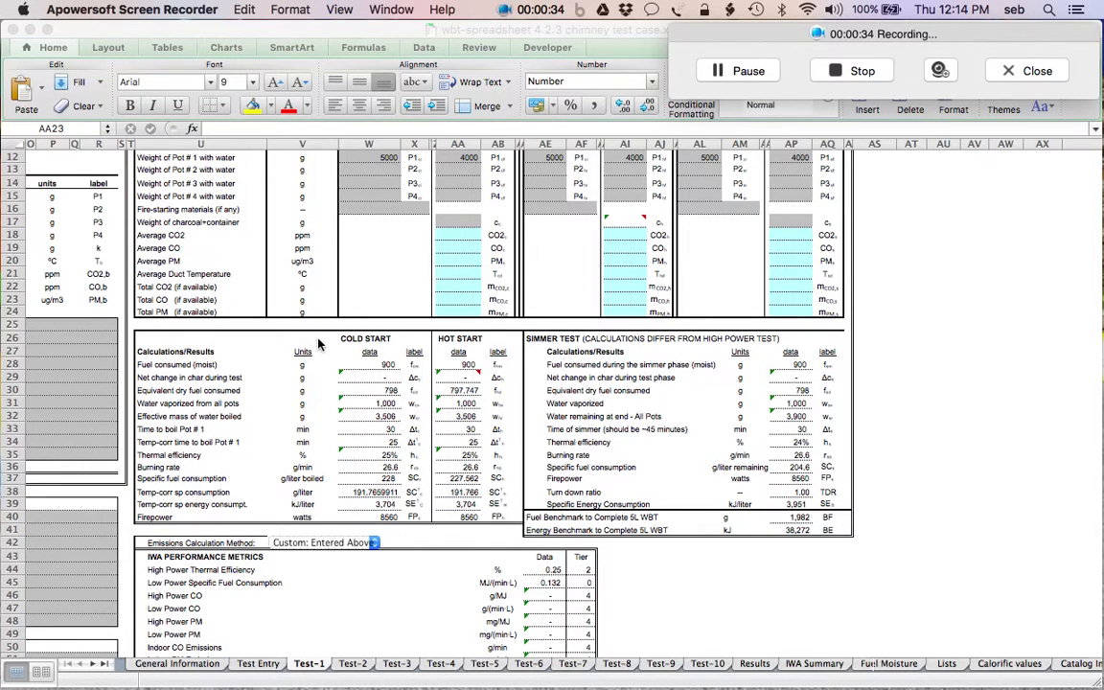
pyautogui.click(167, 303)
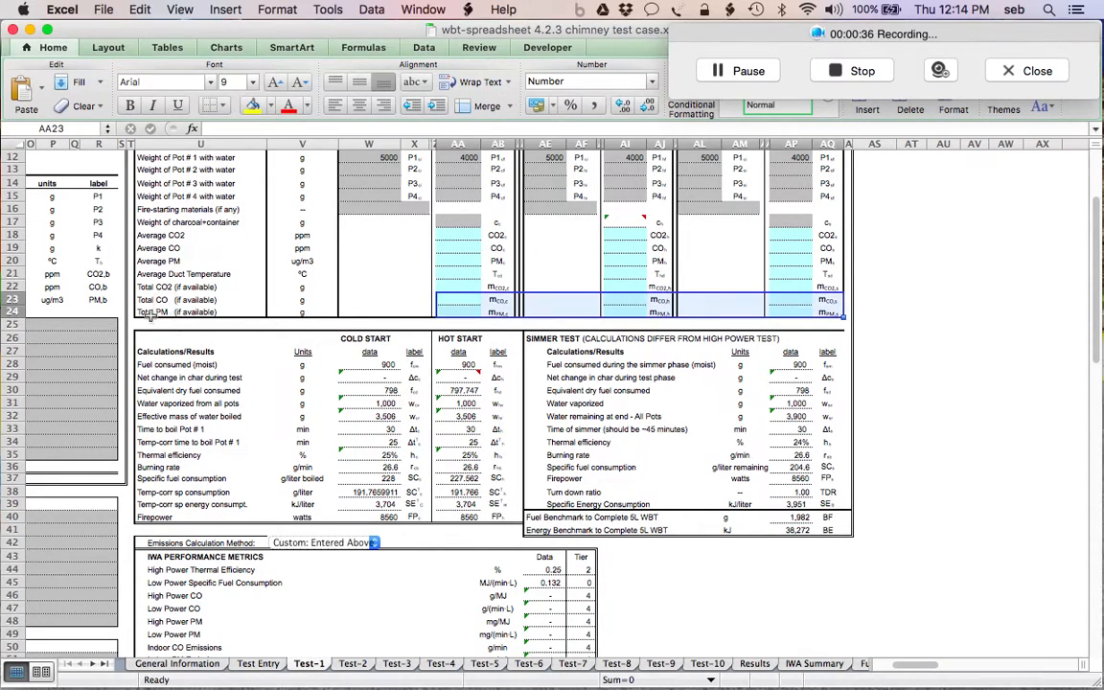
pyautogui.click(163, 311)
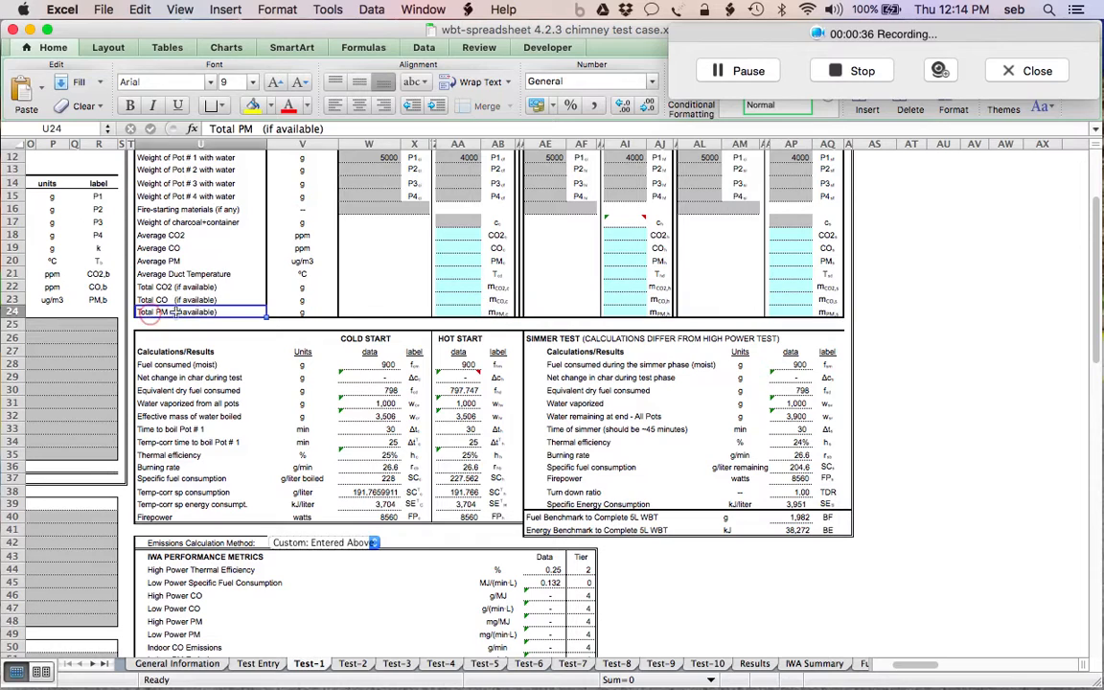
pyautogui.click(299, 300)
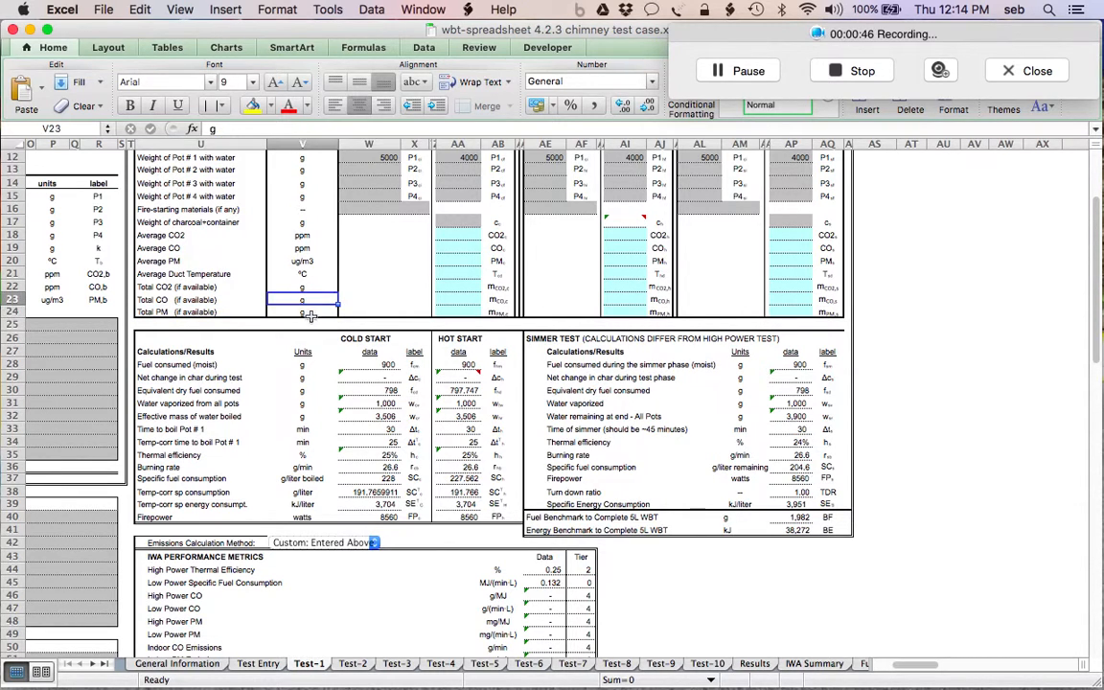
pyautogui.click(299, 313)
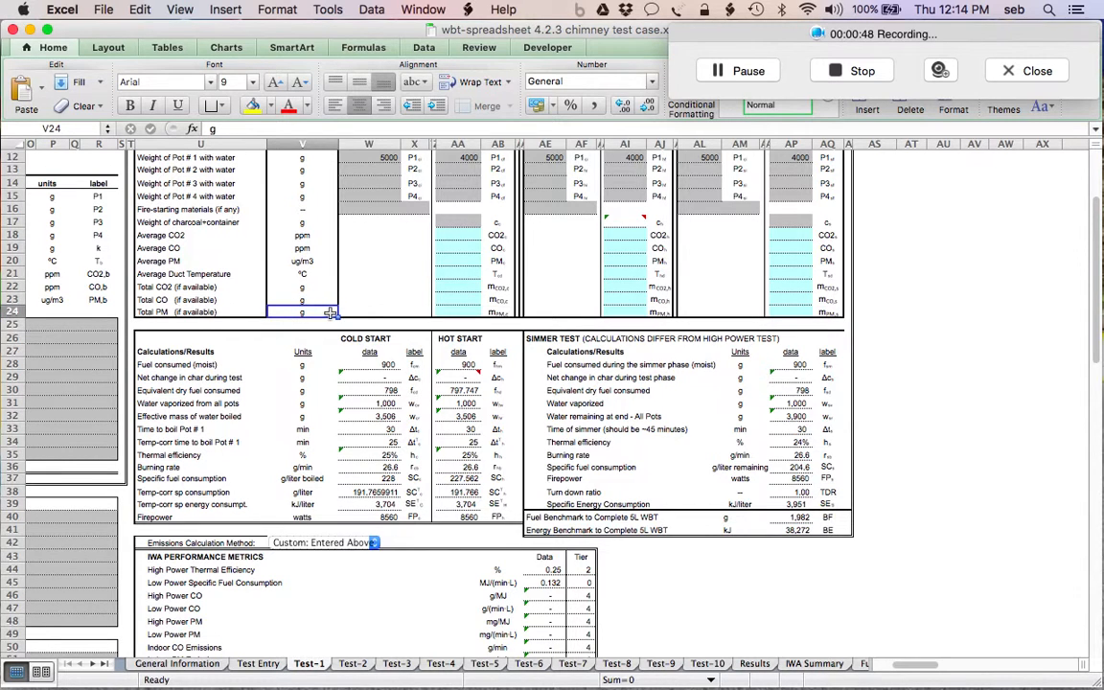
# Review the Emissions Calculation Method options on Test-1 and keep Custom: Entered Above.
pyautogui.click(362, 545)
pyautogui.click(364, 546)
pyautogui.click(363, 547)
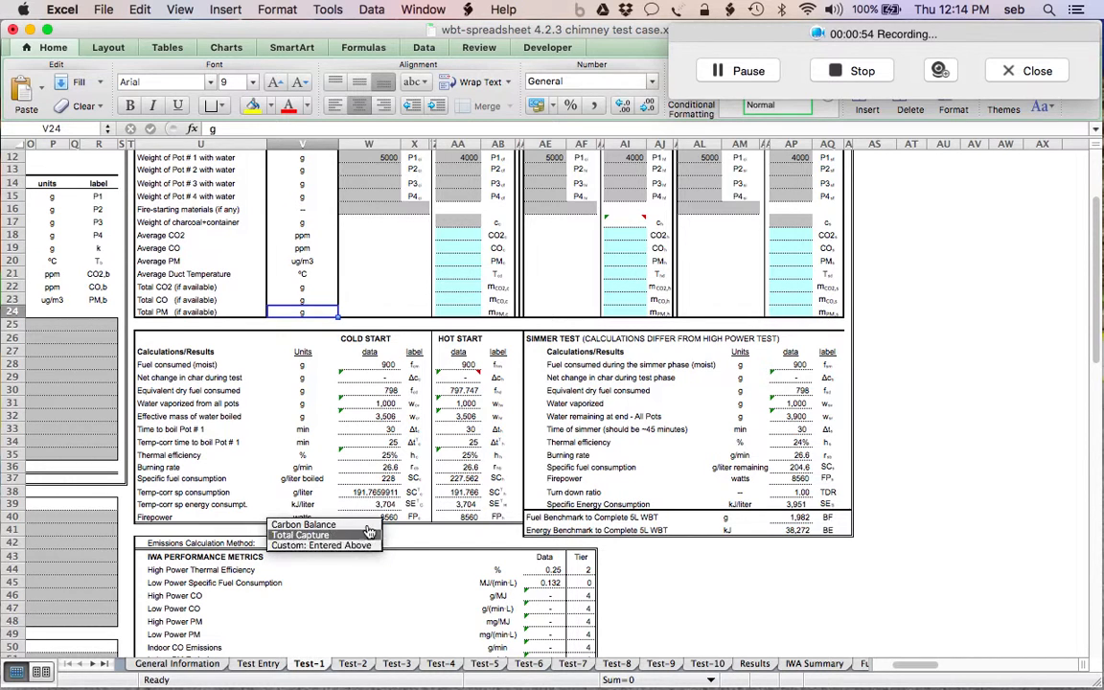
pyautogui.click(363, 547)
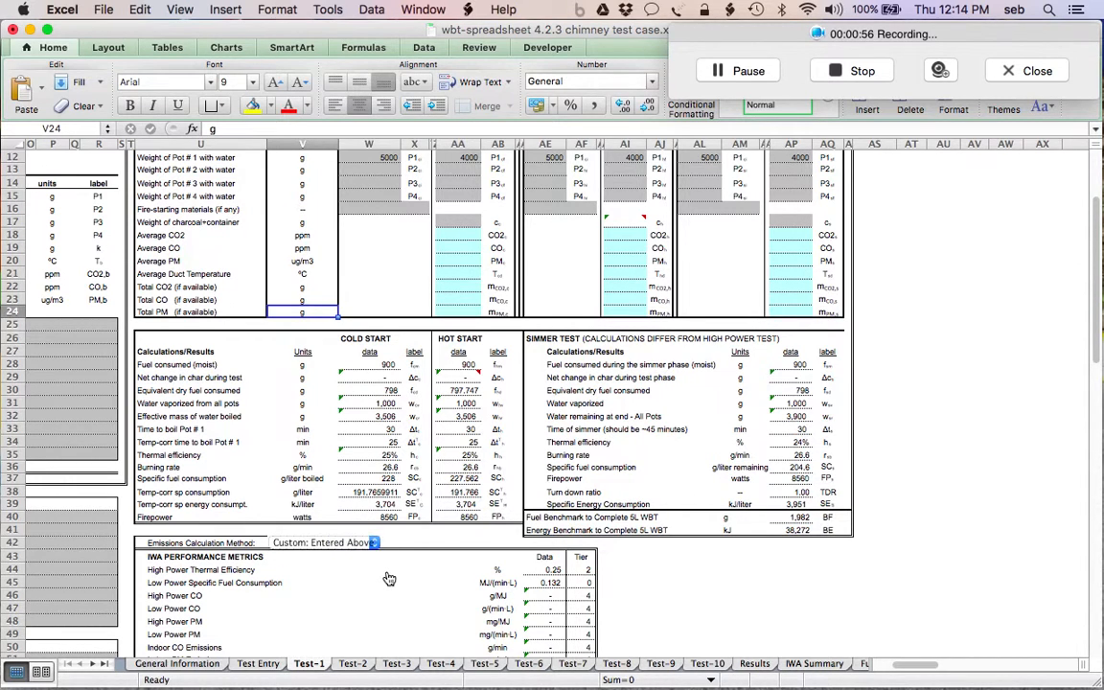
# Enter 20 g for Total CO and .02 g for Total PM in the cold start finish data on Test-1.
pyautogui.click(458, 299)
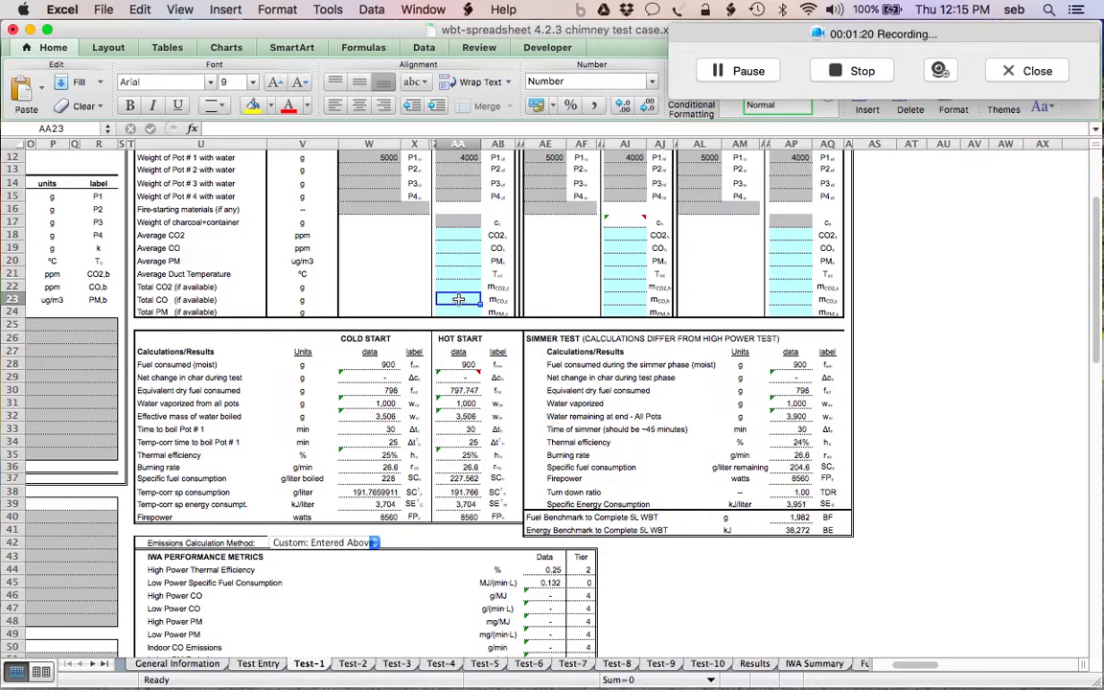
pyautogui.write('20')
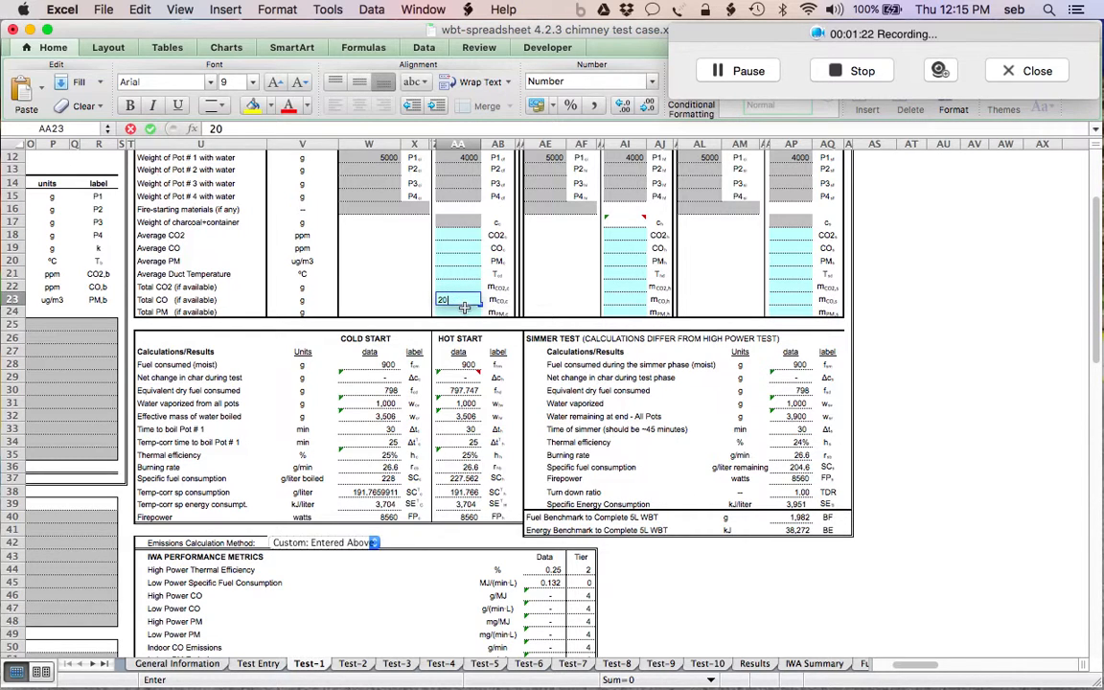
pyautogui.press('Return')
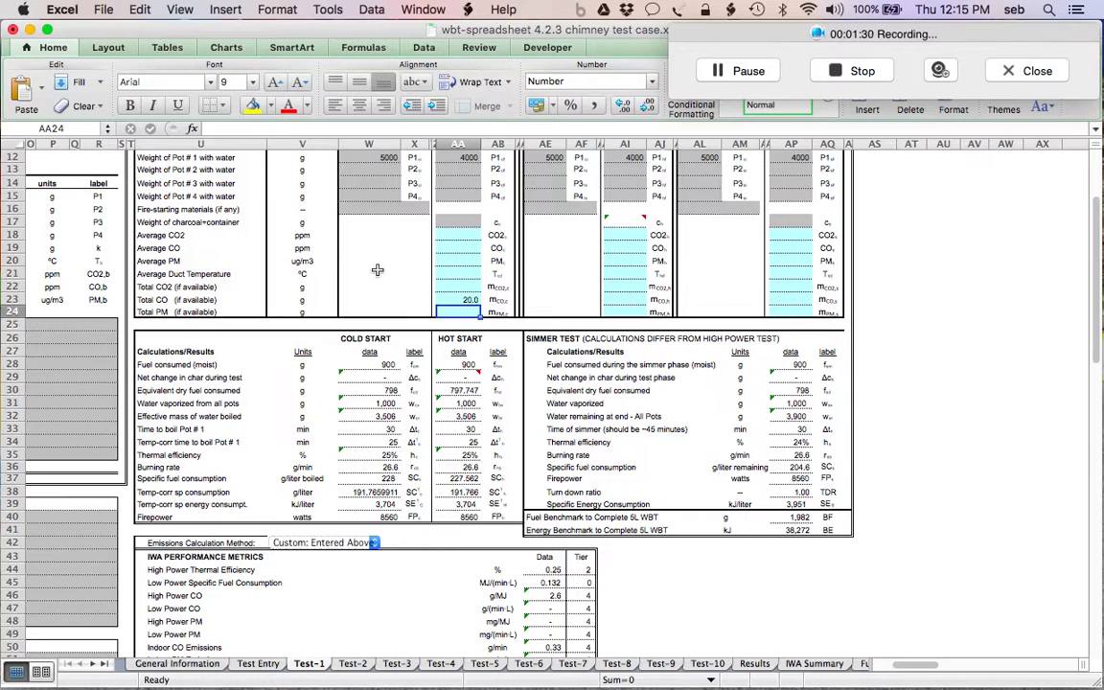
pyautogui.write('.02')
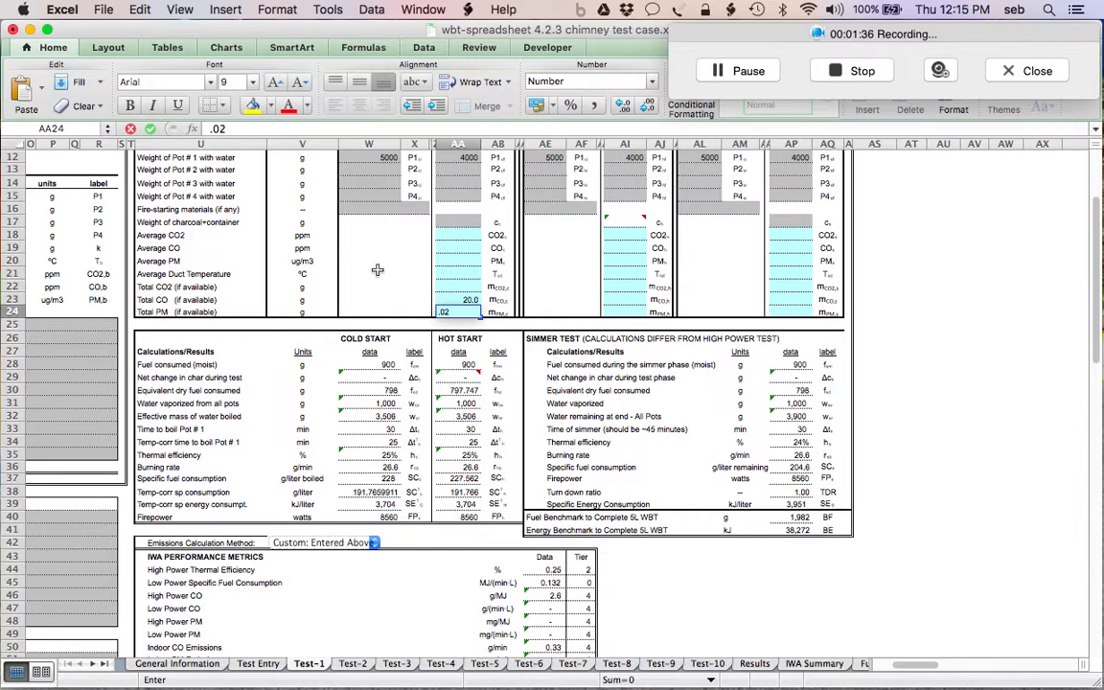
pyautogui.press('Return')
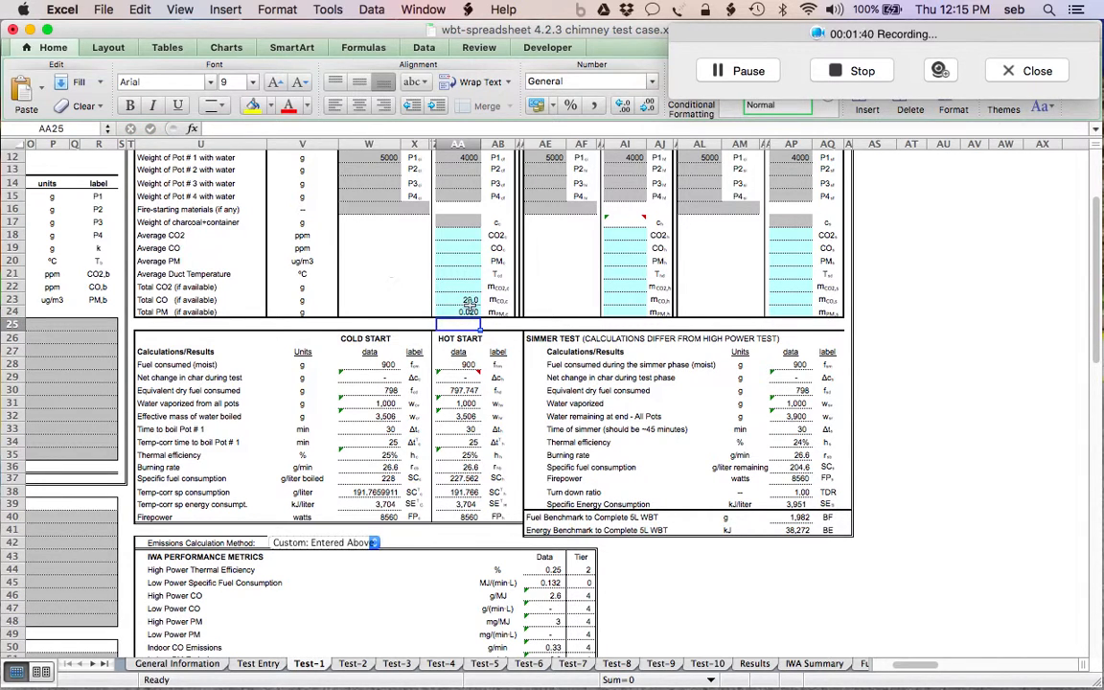
# Copy the cold start Total CO and Total PM values into the hot start and simmer test data on Test-1.
pyautogui.click(461, 299)
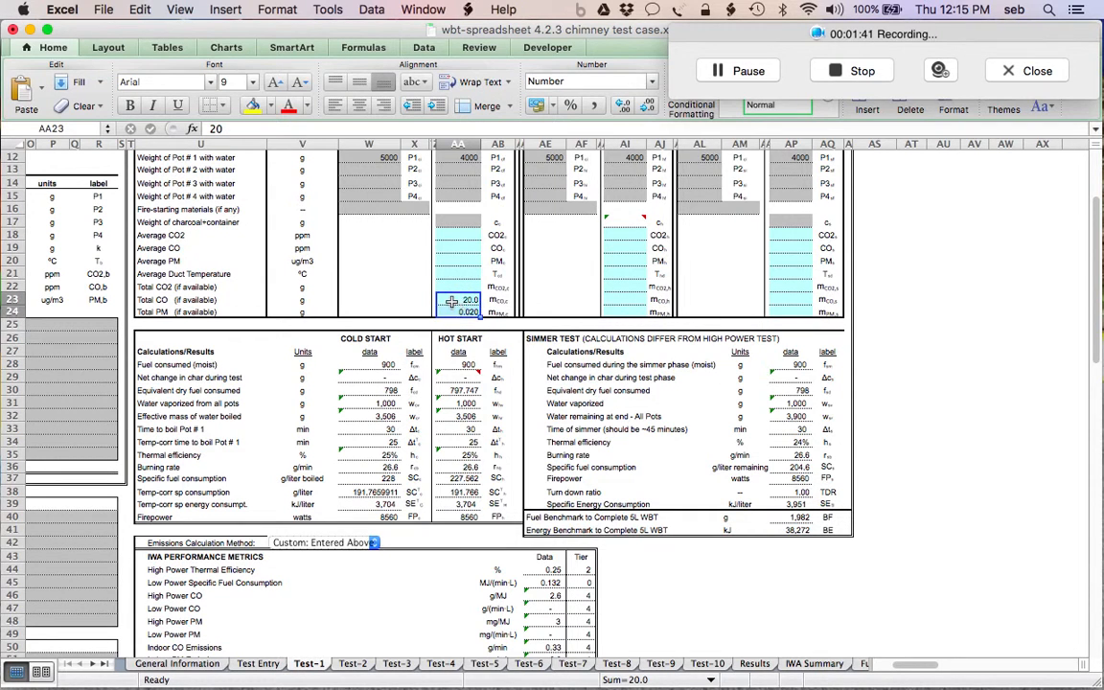
pyautogui.rightClick(456, 301)
pyautogui.click(566, 326)
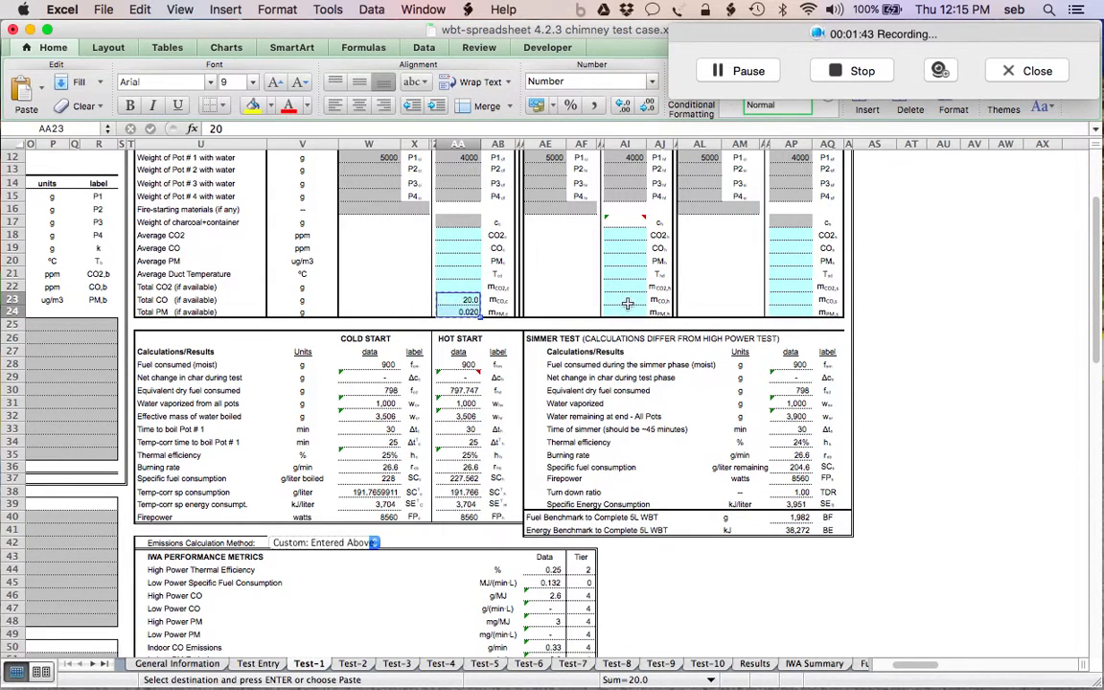
pyautogui.rightClick(625, 301)
pyautogui.click(659, 339)
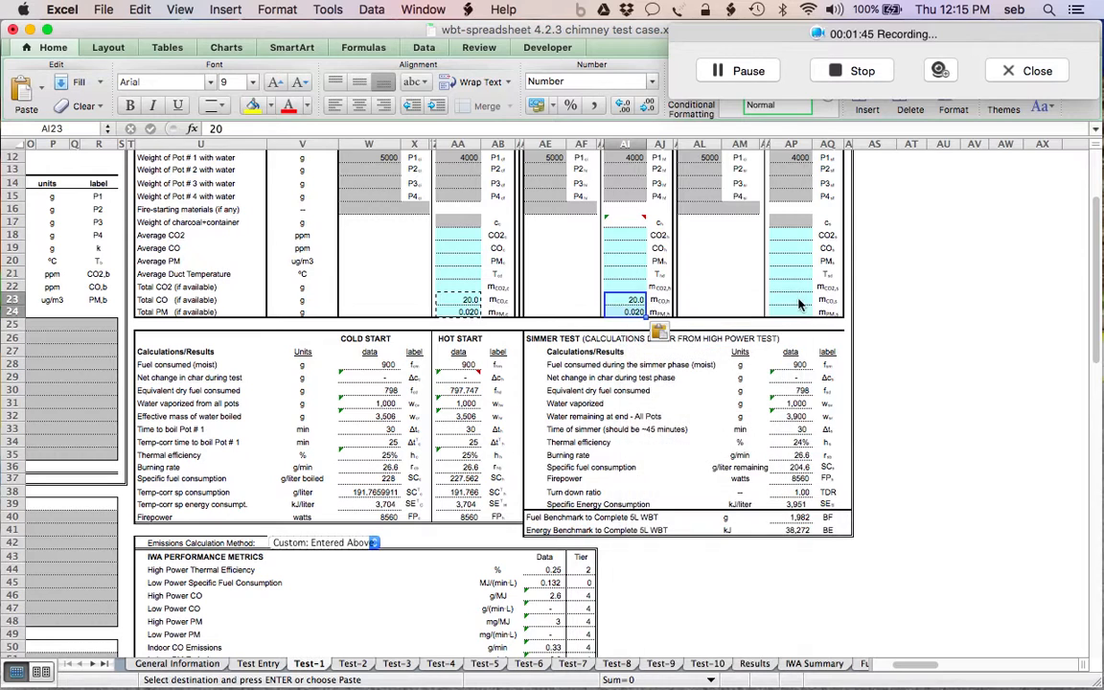
pyautogui.rightClick(799, 299)
pyautogui.click(829, 336)
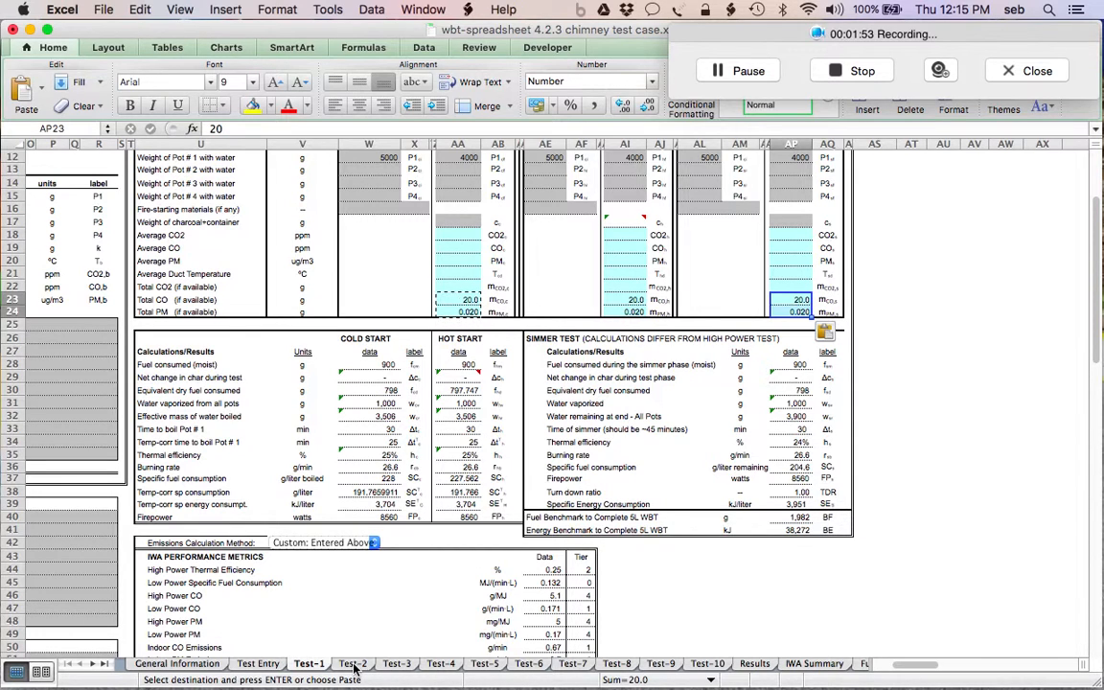
# Copy the Total CO and Total PM values for all three phases from Test-1 to the same cells on Test-2.
pyautogui.moveTo(457, 300); pyautogui.dragTo(788, 300)
pyautogui.rightClick(787, 300)
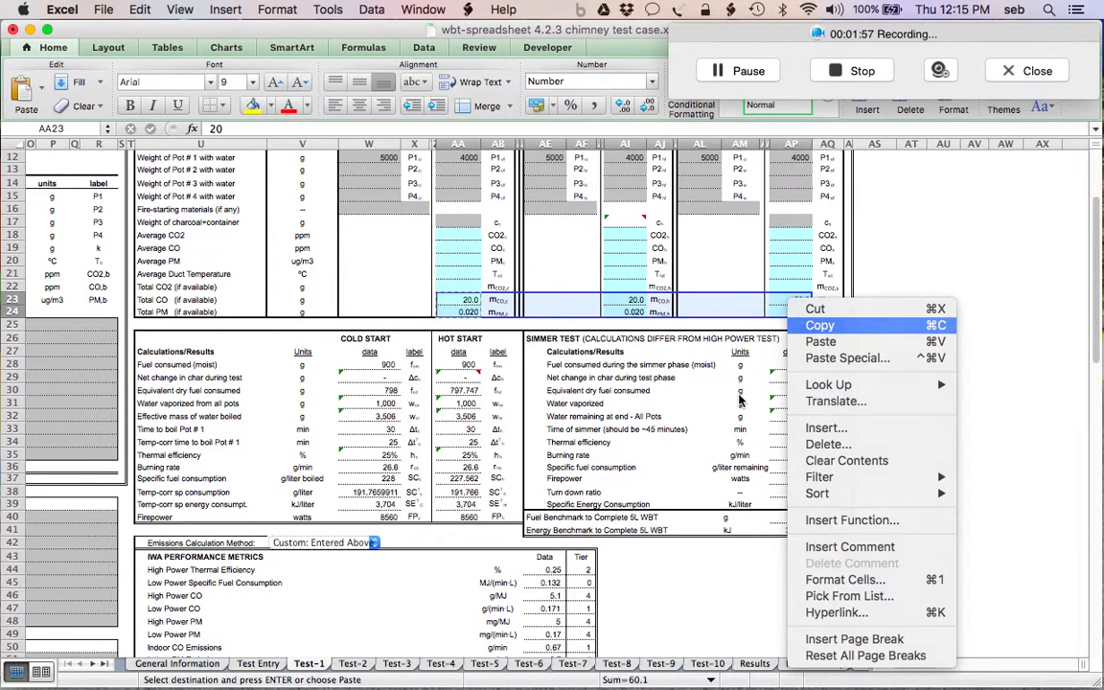
pyautogui.click(820, 326)
pyautogui.click(355, 663)
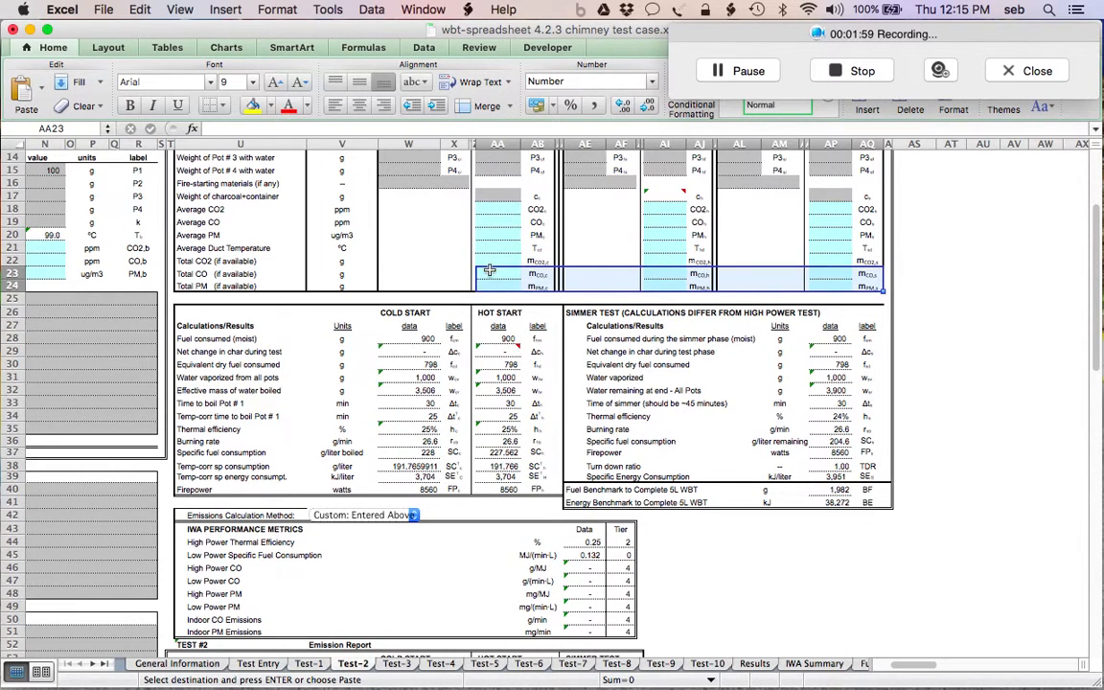
pyautogui.rightClick(489, 271)
pyautogui.click(525, 312)
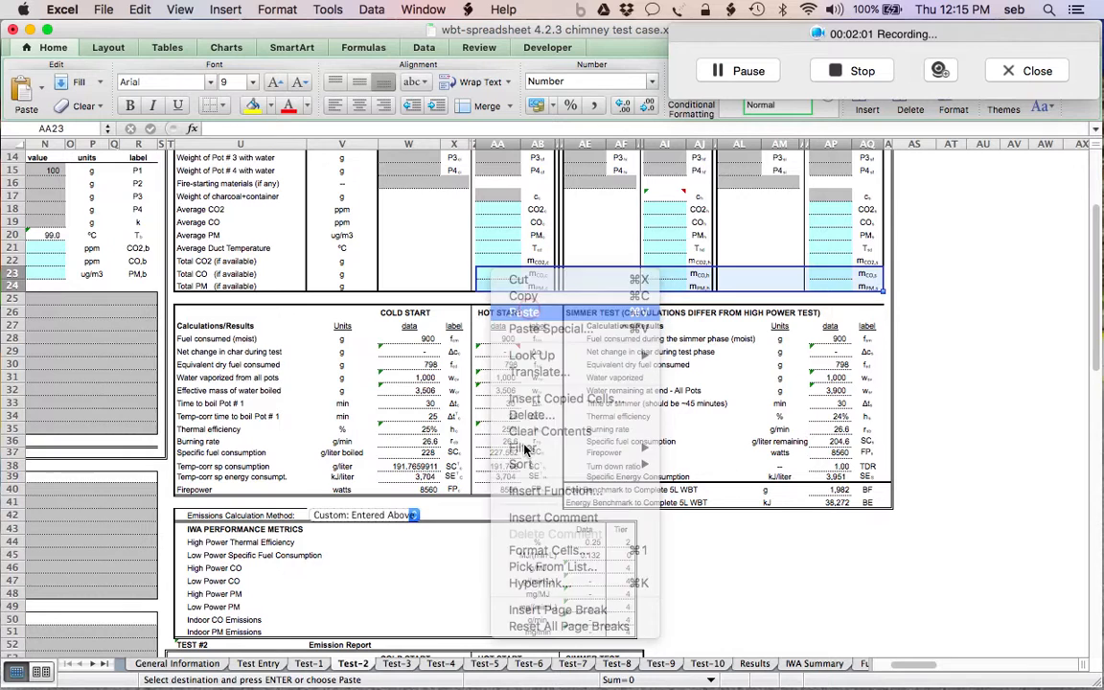
# Paste the copied Total CO and Total PM values into the same cells on Test-3 and Test-4.
pyautogui.click(395, 663)
pyautogui.rightClick(458, 302)
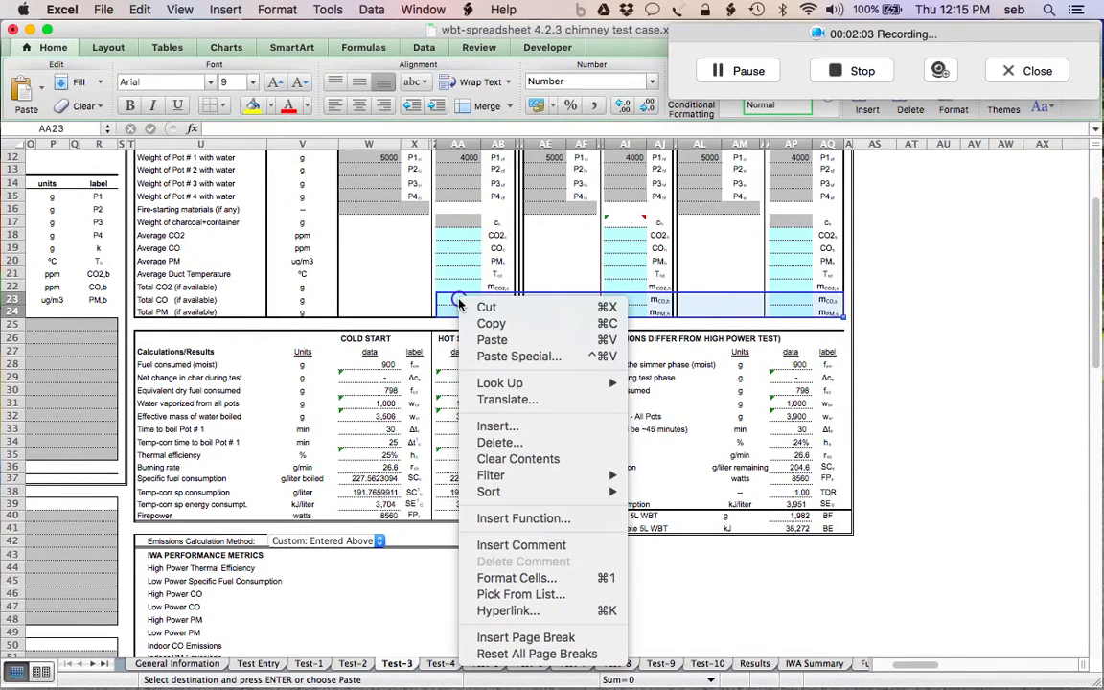
pyautogui.click(494, 339)
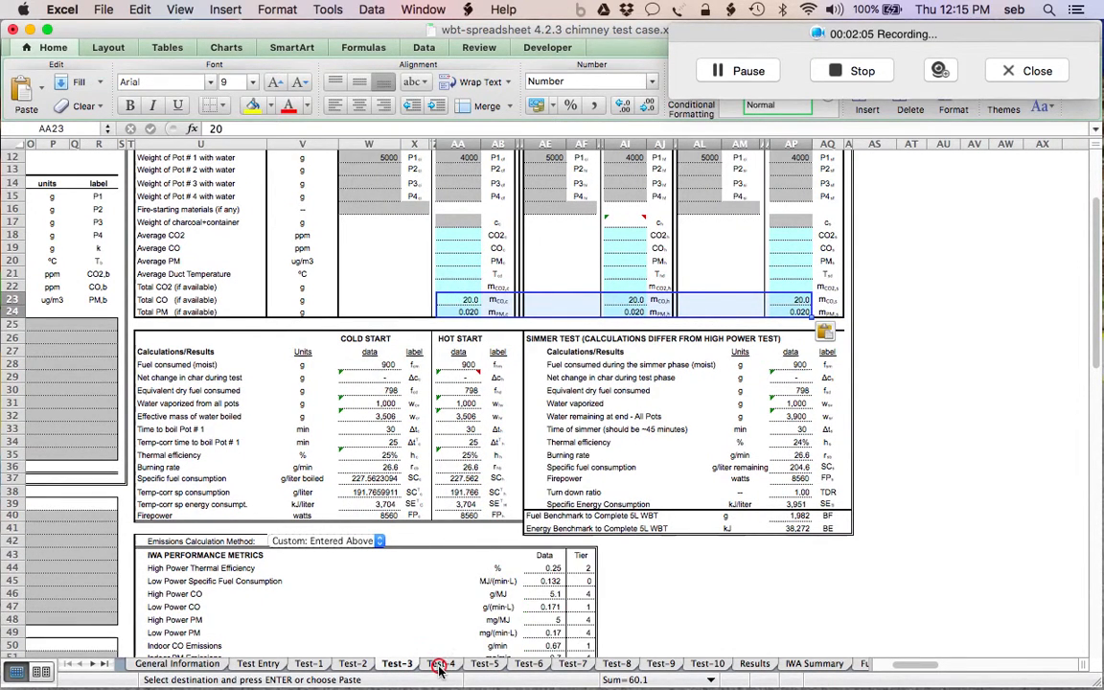
pyautogui.click(438, 664)
pyautogui.rightClick(456, 234)
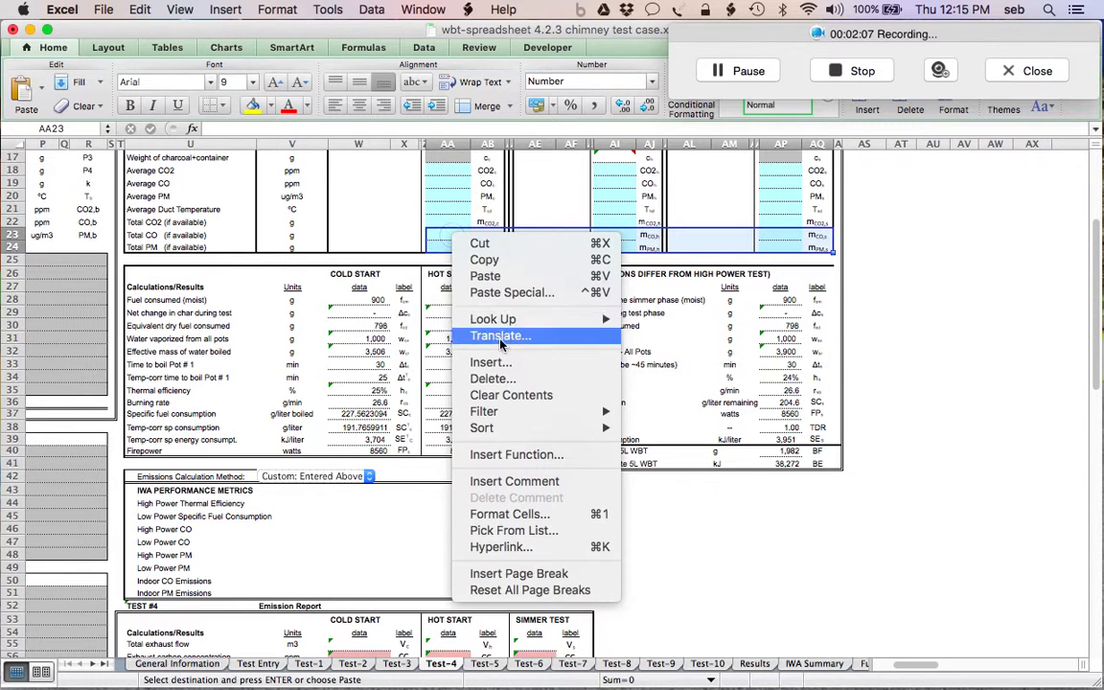
pyautogui.click(493, 284)
# Check Test-4's emissions entries and calculation method, and examine the IWA performance metrics for Tests 1 to 4 on the Results sheet.
pyautogui.scroll(3, 556, 325)
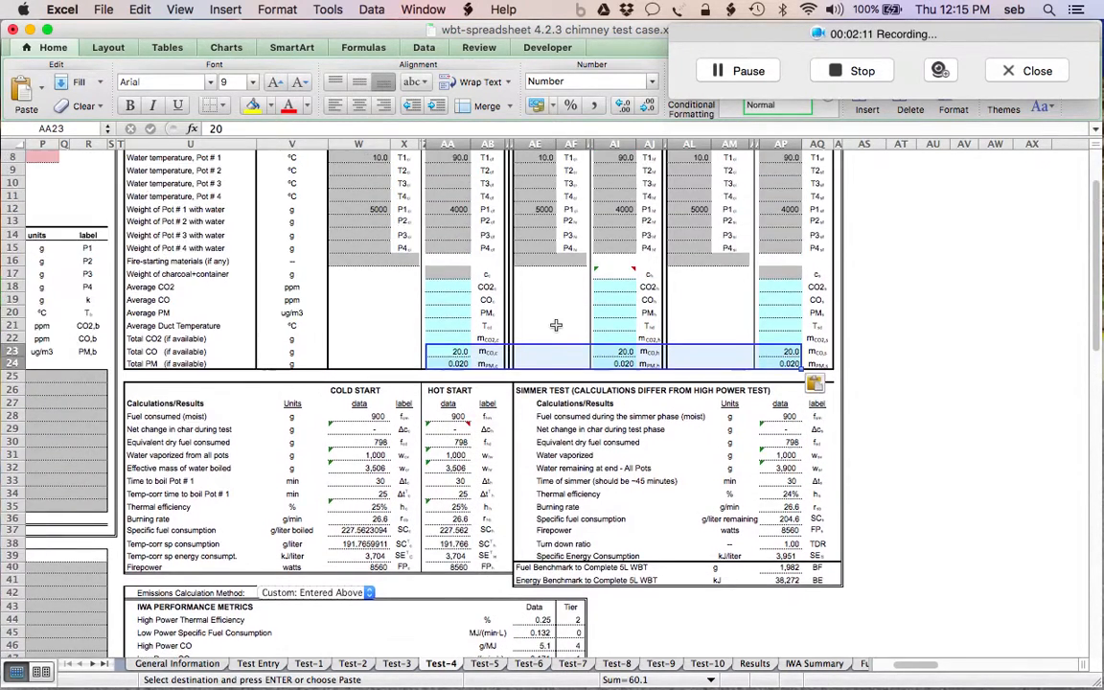
pyautogui.scroll(3, 556, 326)
pyautogui.scroll(-3, 395, 619)
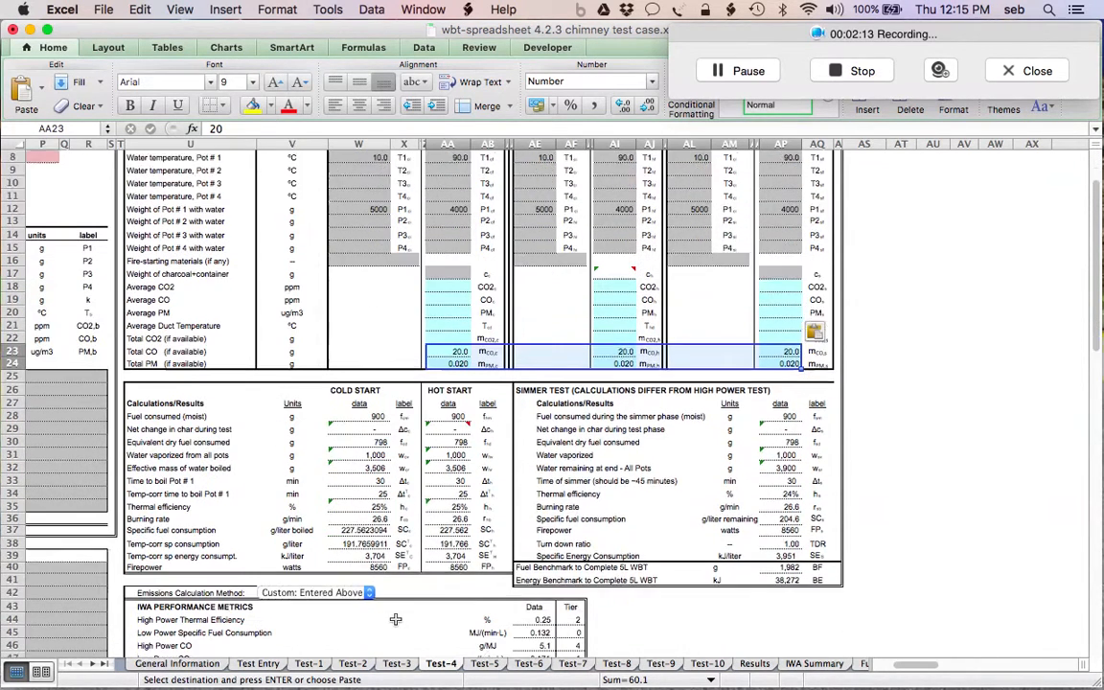
pyautogui.scroll(-2, 395, 619)
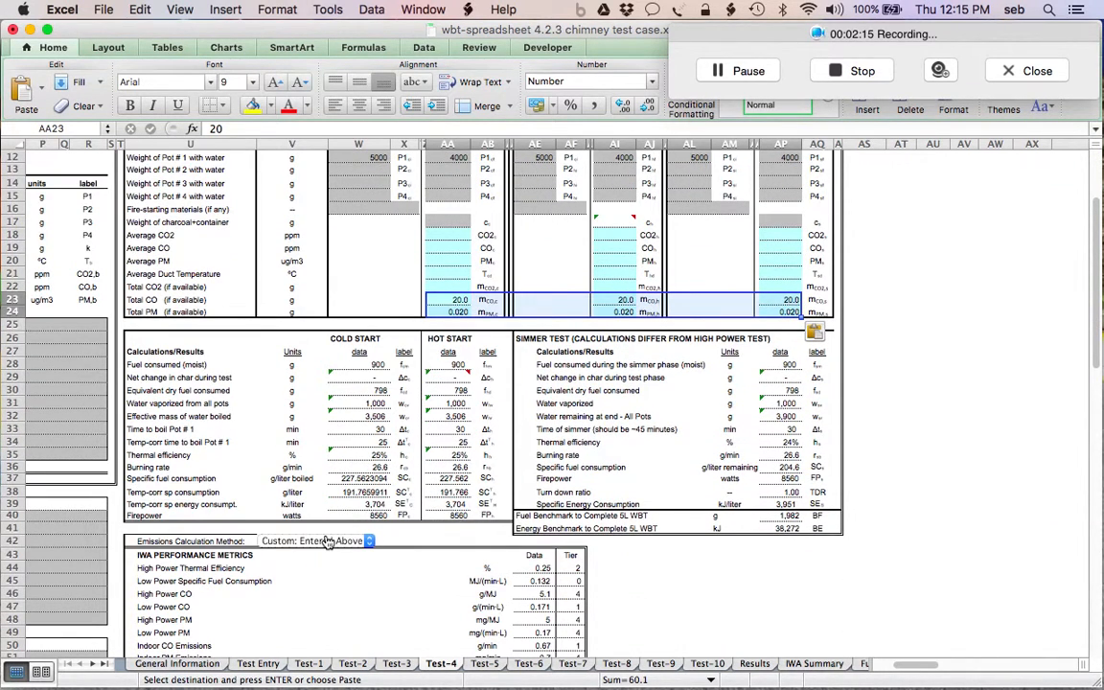
pyautogui.click(759, 667)
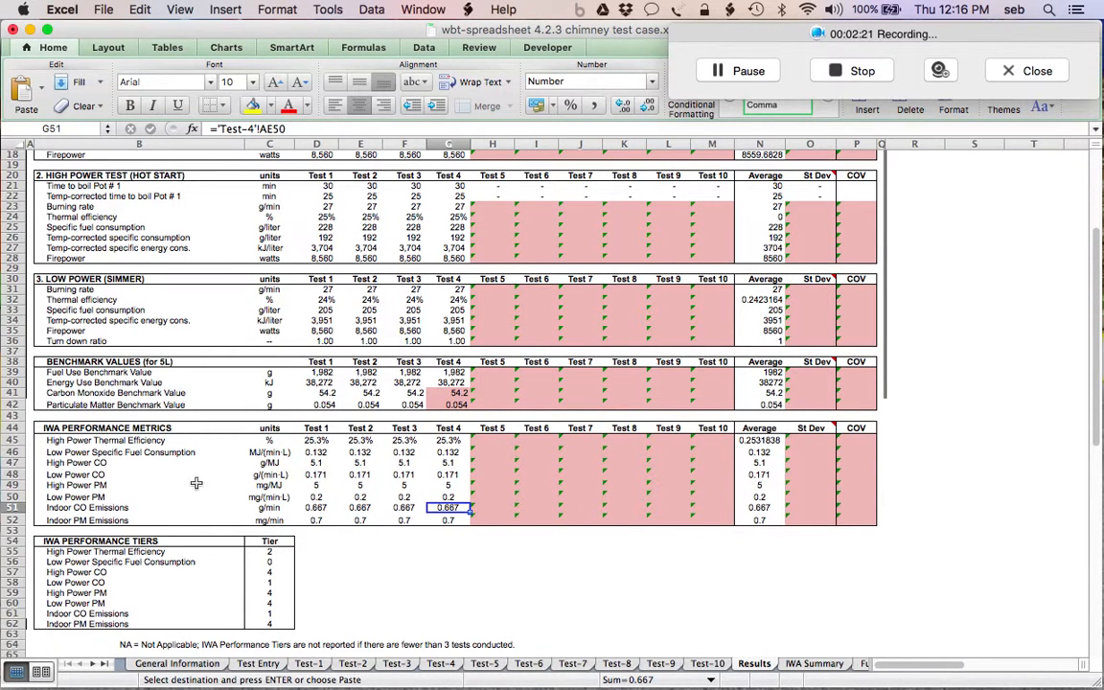
pyautogui.click(316, 440)
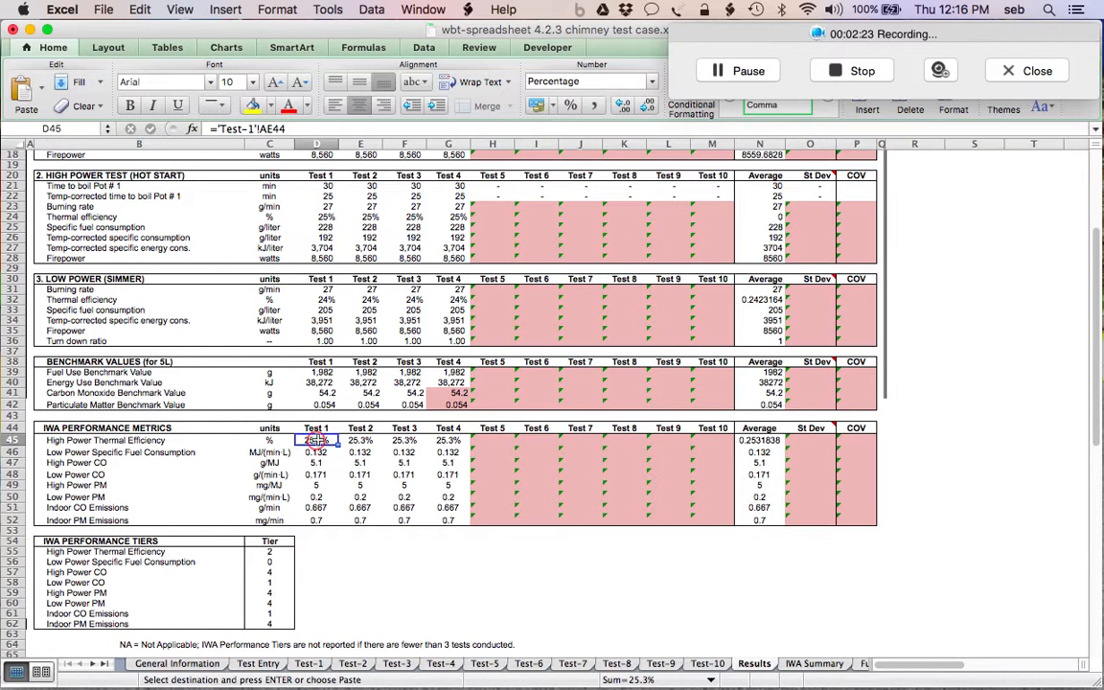
pyautogui.click(317, 452)
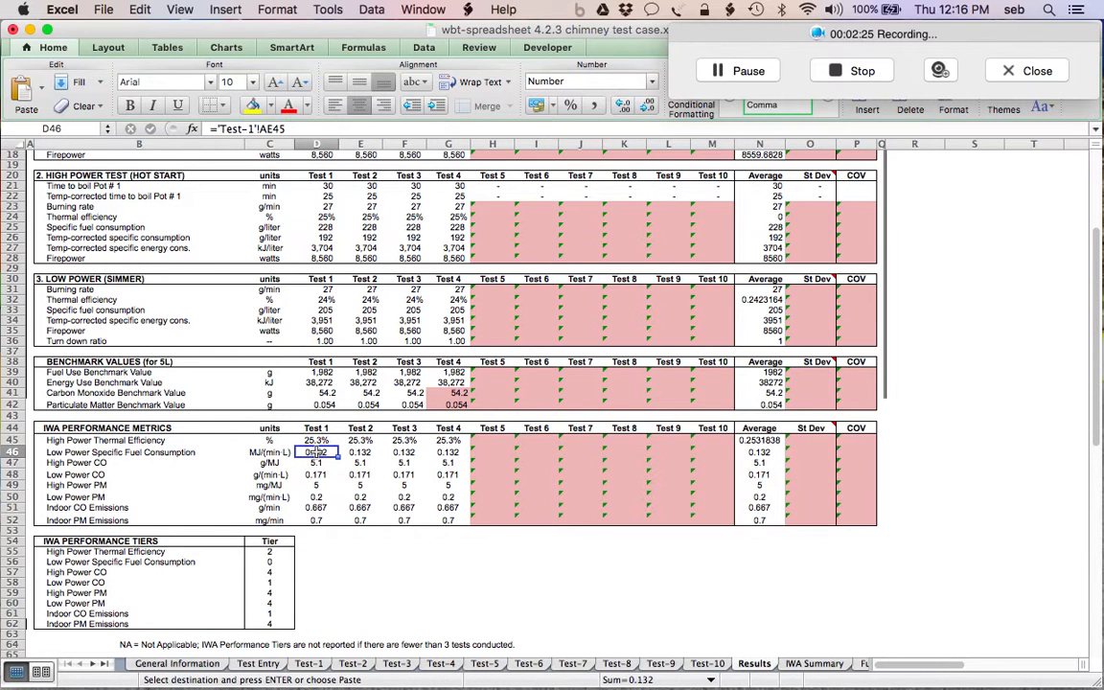
pyautogui.click(317, 463)
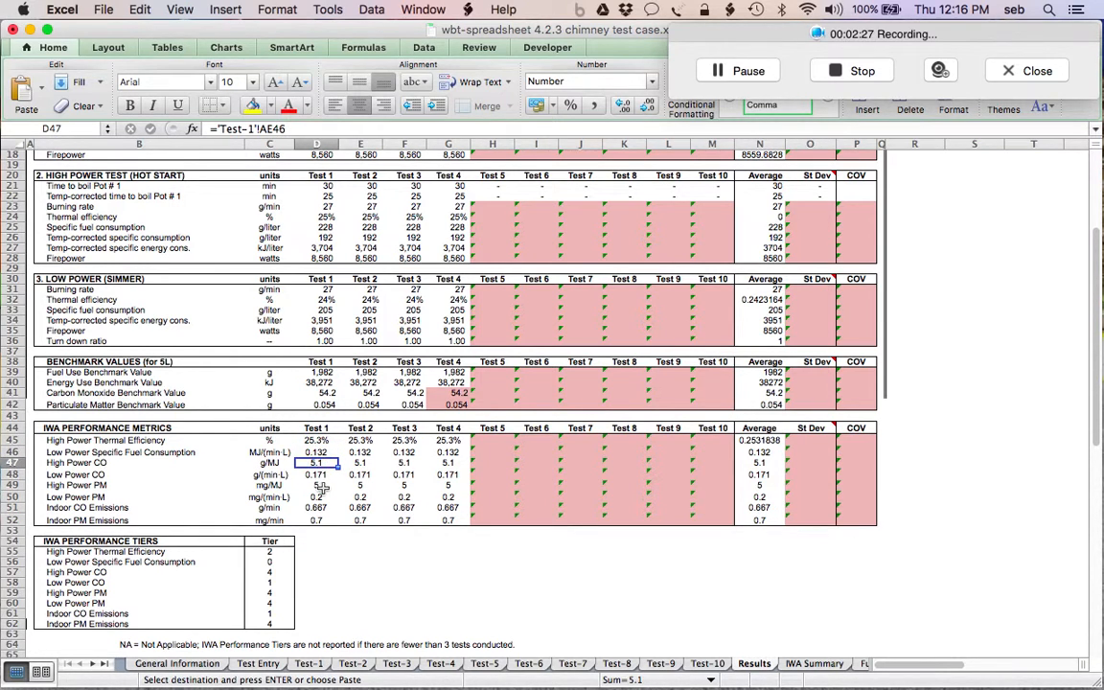
pyautogui.click(316, 474)
pyautogui.click(323, 488)
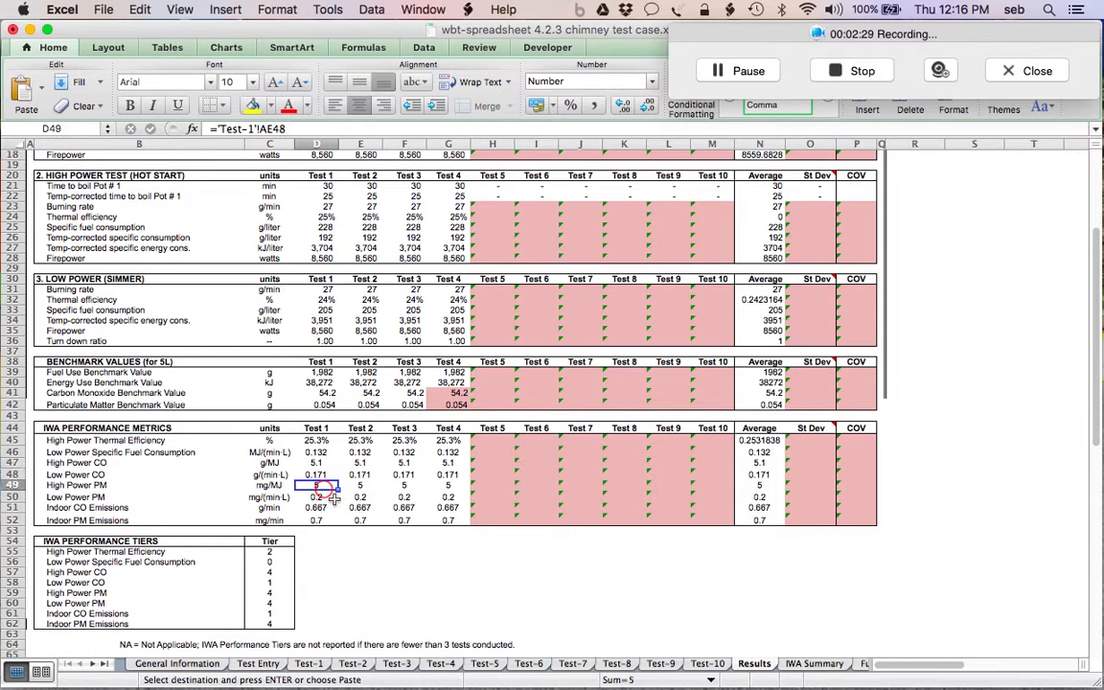
pyautogui.click(327, 497)
pyautogui.moveTo(321, 486); pyautogui.dragTo(473, 505)
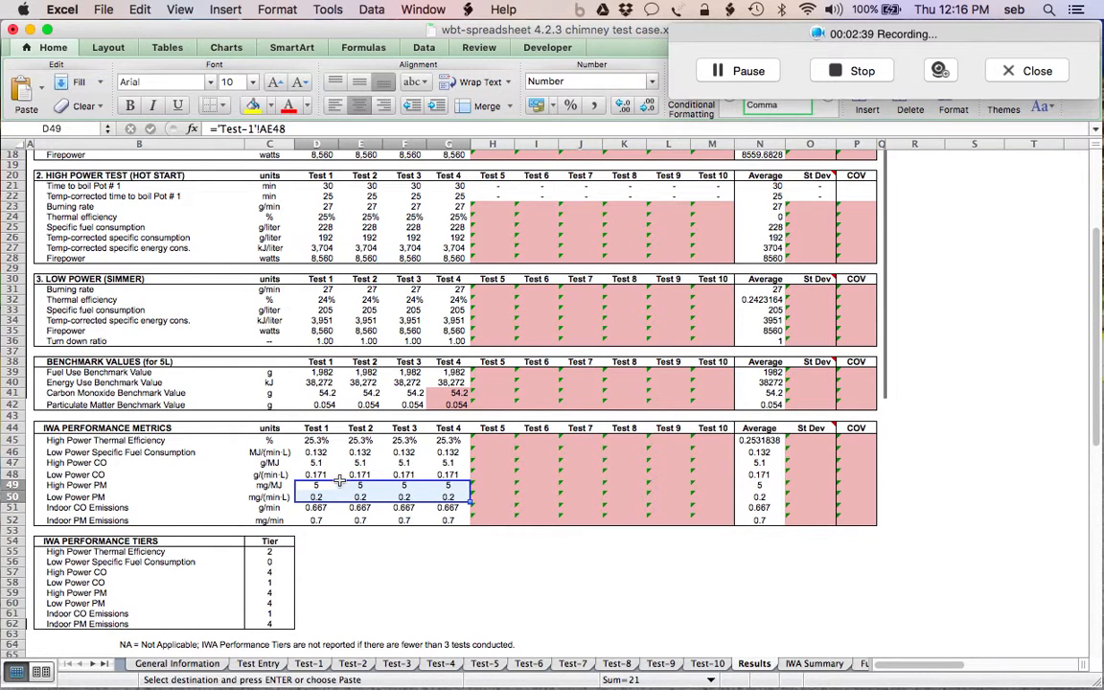
pyautogui.moveTo(306, 461); pyautogui.dragTo(468, 499)
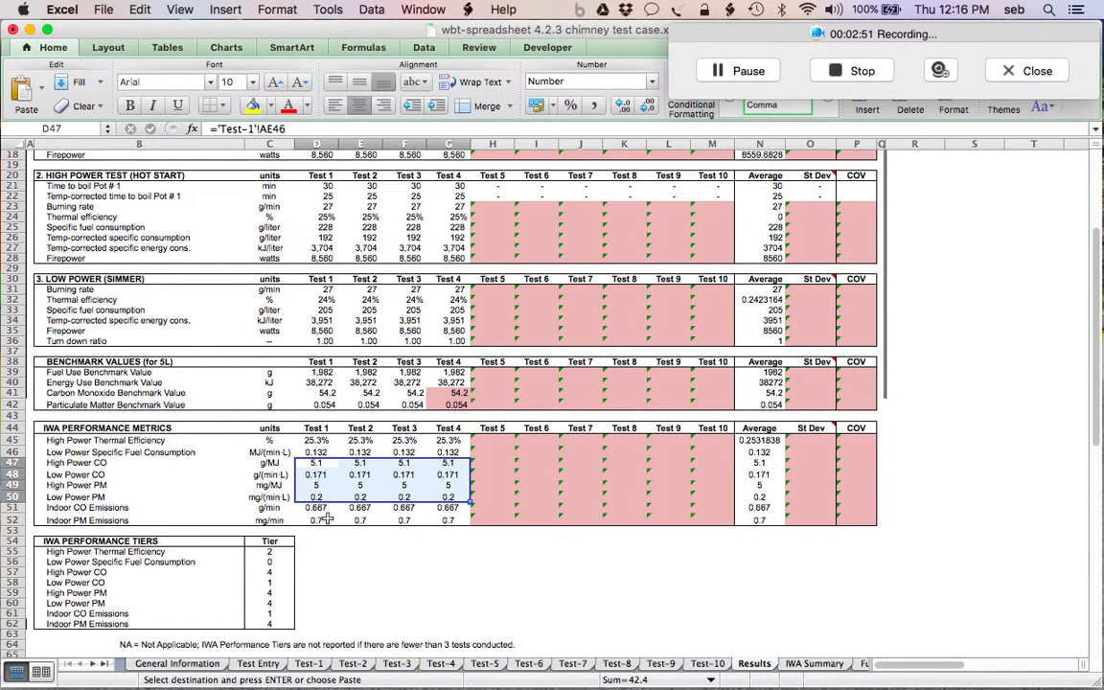
# Replace the High and Low Power CO and PM formulas for Tests 1 to 4 (D47:G50) with their values only.
pyautogui.moveTo(317, 518); pyautogui.dragTo(448, 508)
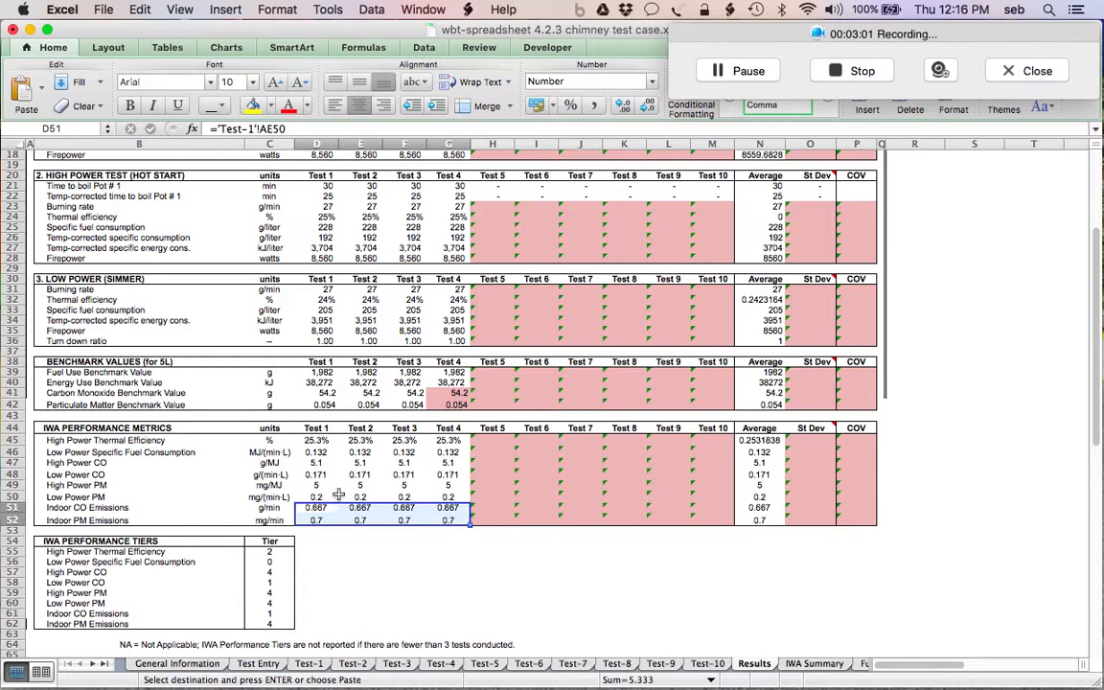
pyautogui.moveTo(310, 461); pyautogui.dragTo(451, 497)
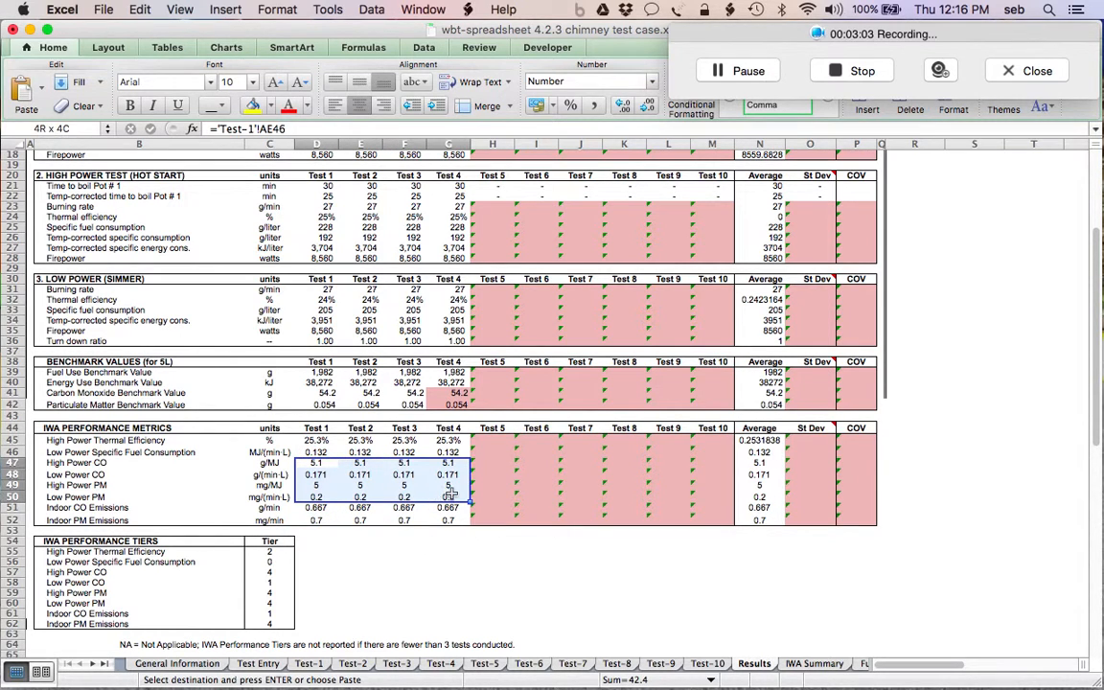
pyautogui.rightClick(405, 477)
pyautogui.click(451, 337)
pyautogui.rightClick(320, 469)
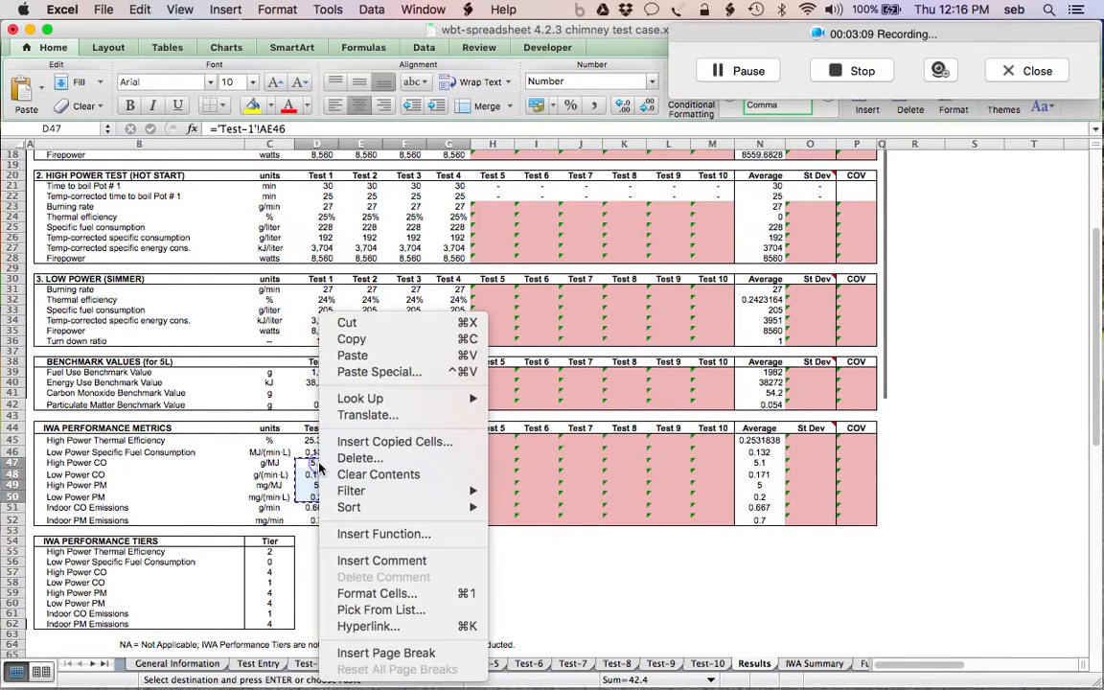
pyautogui.click(379, 371)
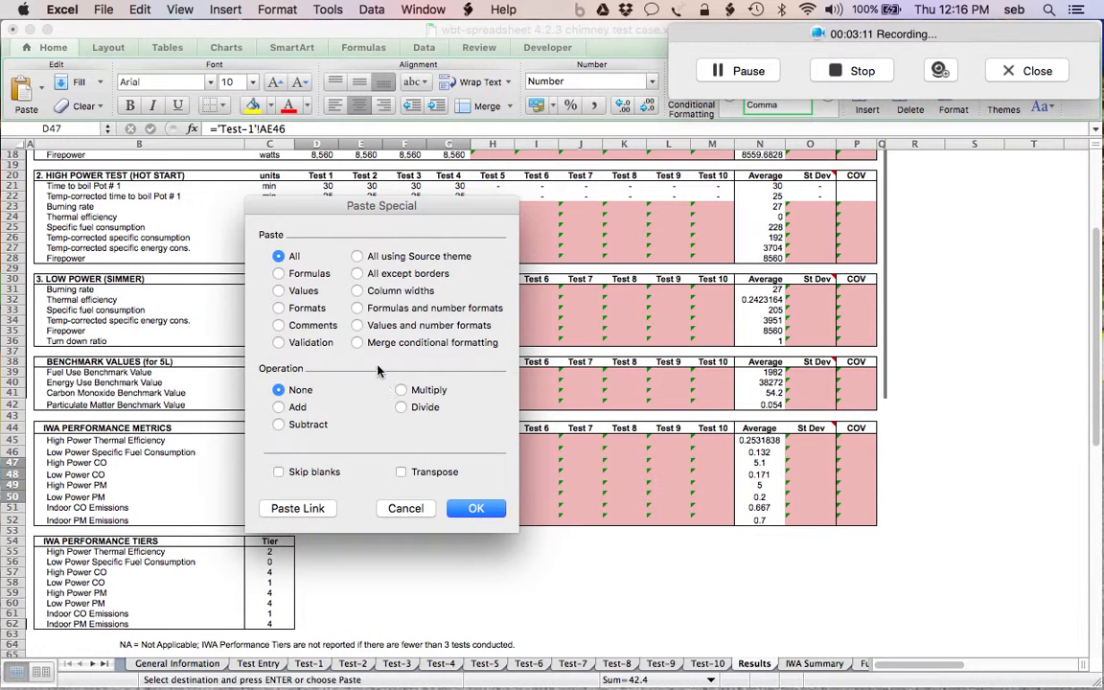
pyautogui.click(278, 290)
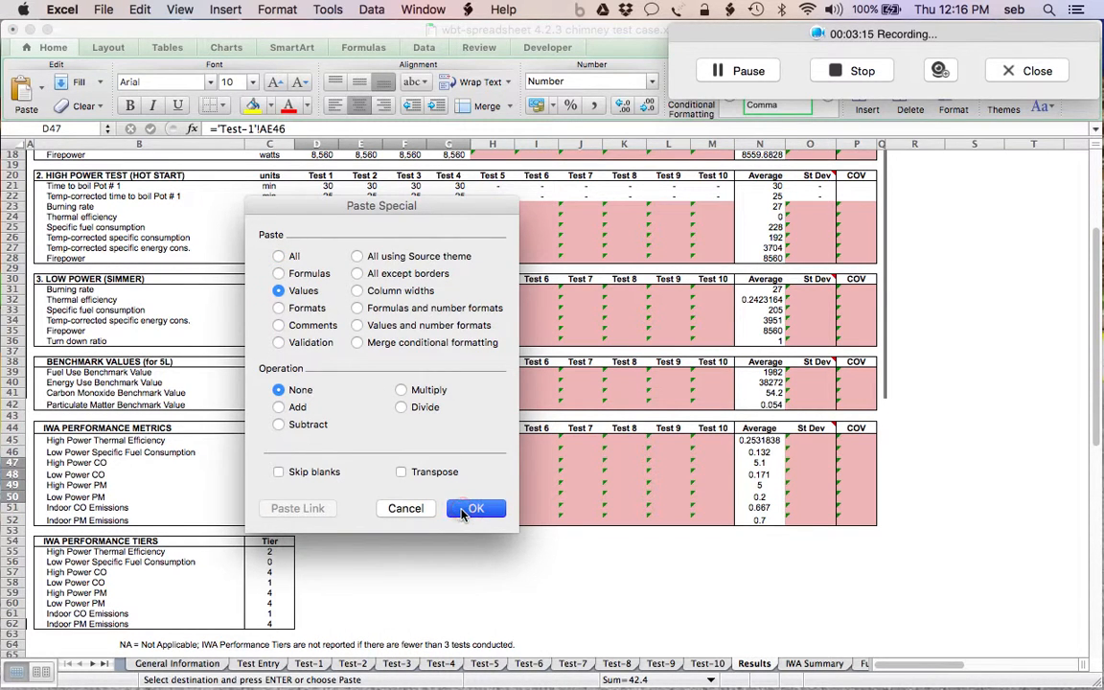
pyautogui.click(473, 509)
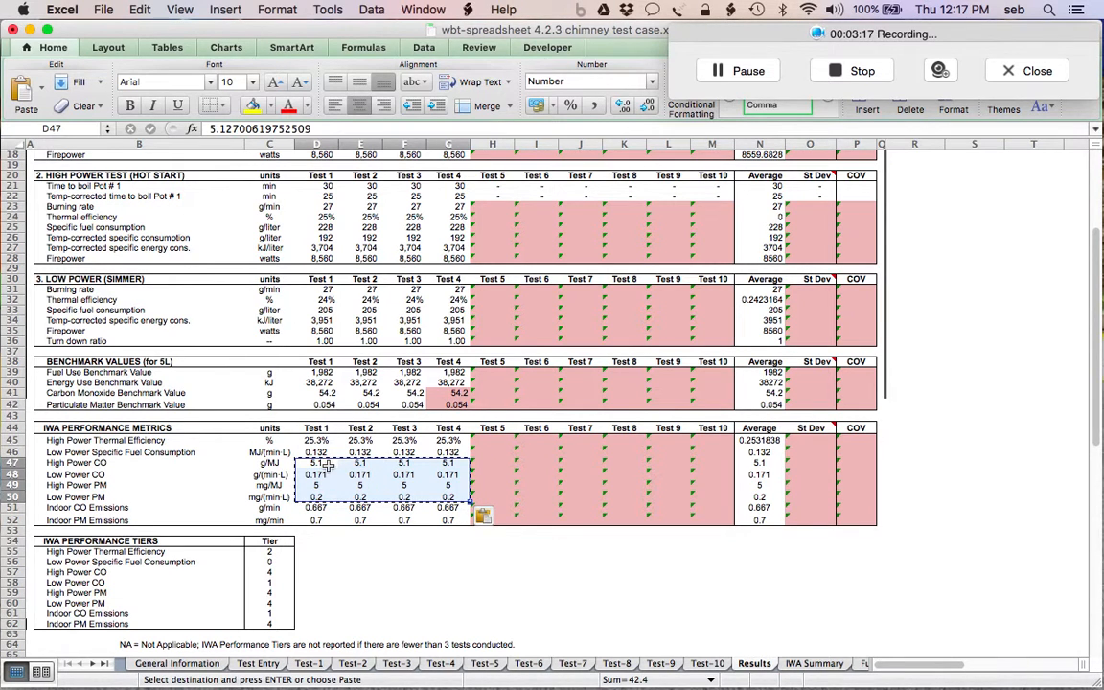
# Check the contents of the pasted High and Low Power CO and PM cells and the formulas in their Average column.
pyautogui.click(325, 465)
pyautogui.click(370, 475)
pyautogui.click(444, 464)
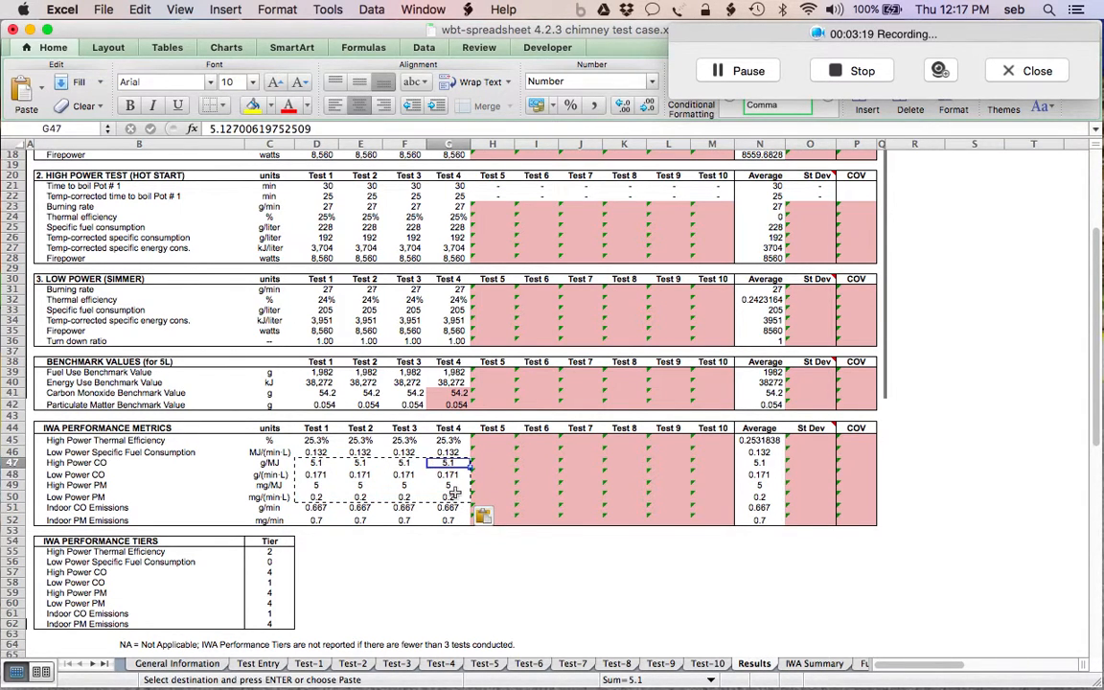
pyautogui.click(448, 498)
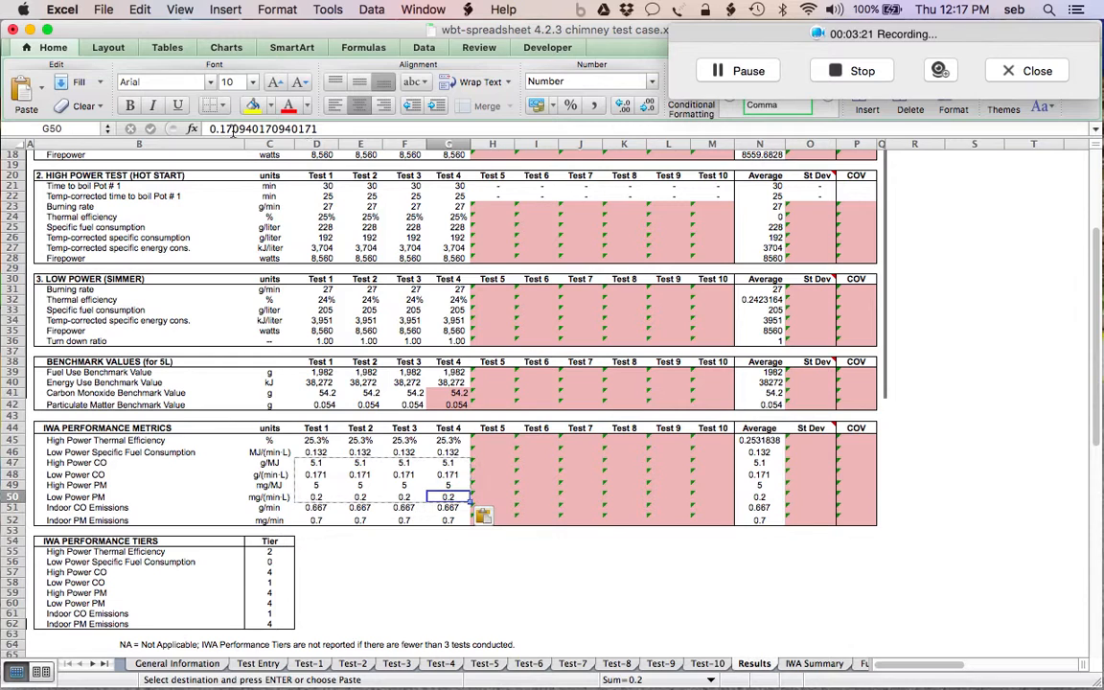
pyautogui.click(362, 474)
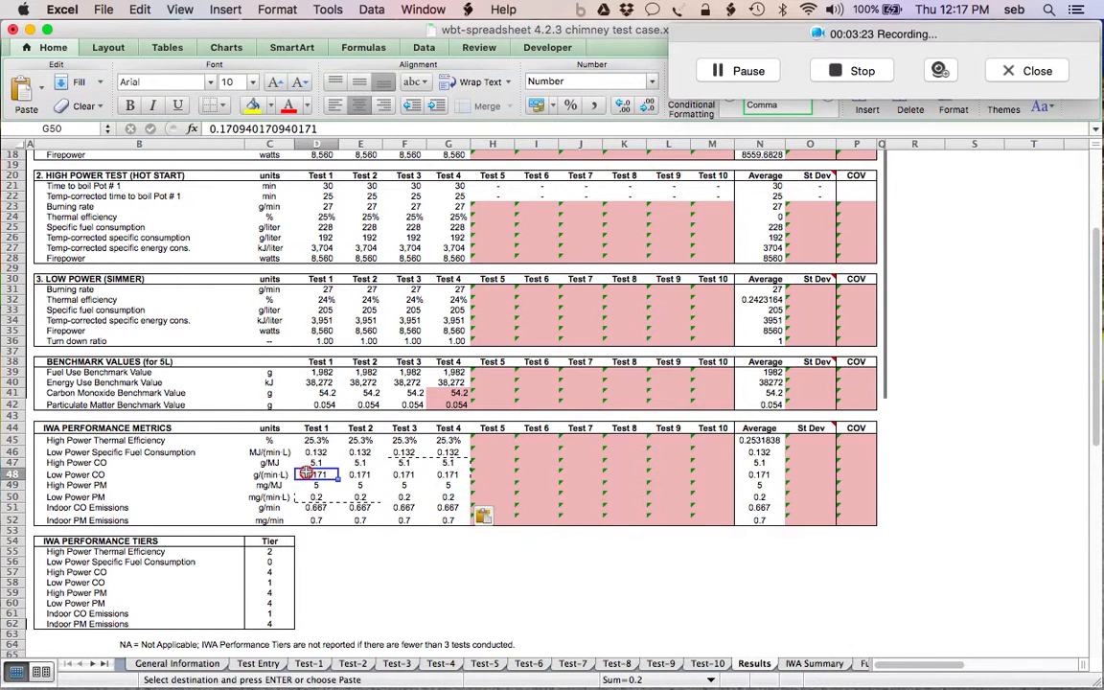
pyautogui.click(759, 474)
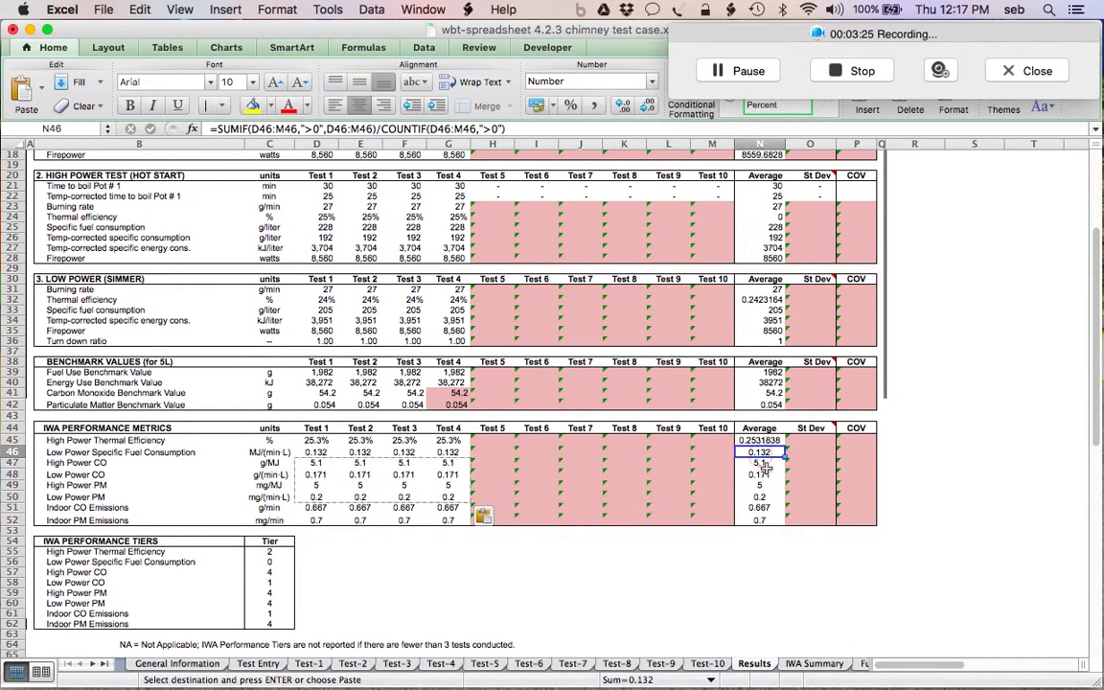
pyautogui.click(758, 485)
pyautogui.click(758, 462)
pyautogui.click(766, 494)
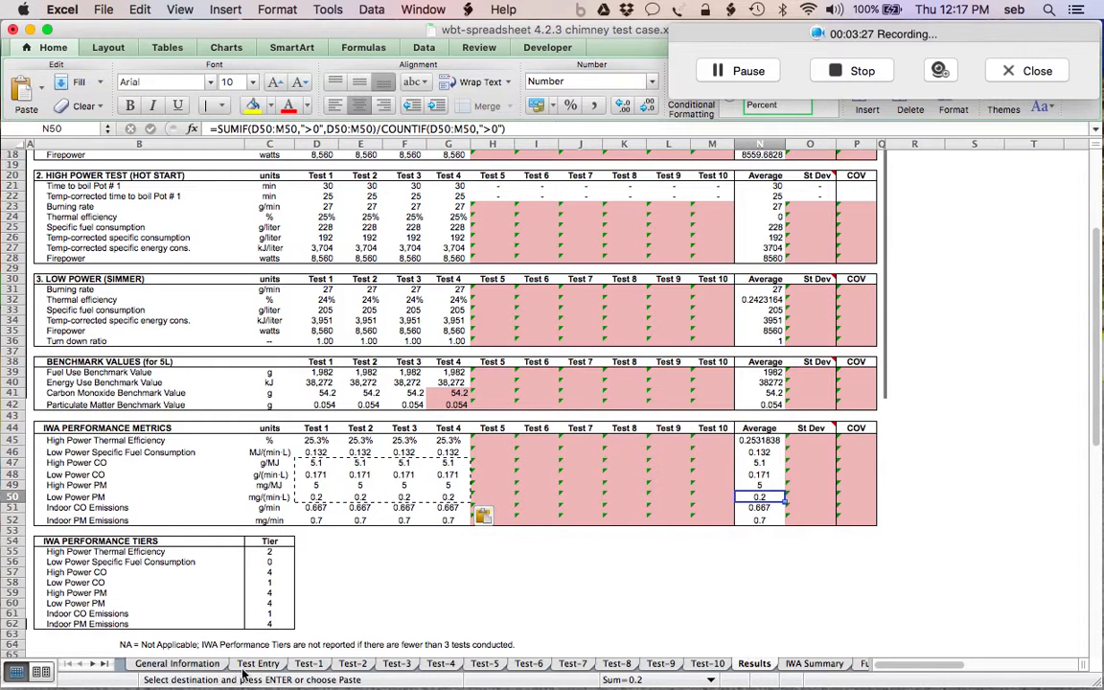
# Open the Test-1 sheet and consult step 9 of the chimney stove instructions in Preview on copying the fugitive emissions totals.
pyautogui.click(310, 665)
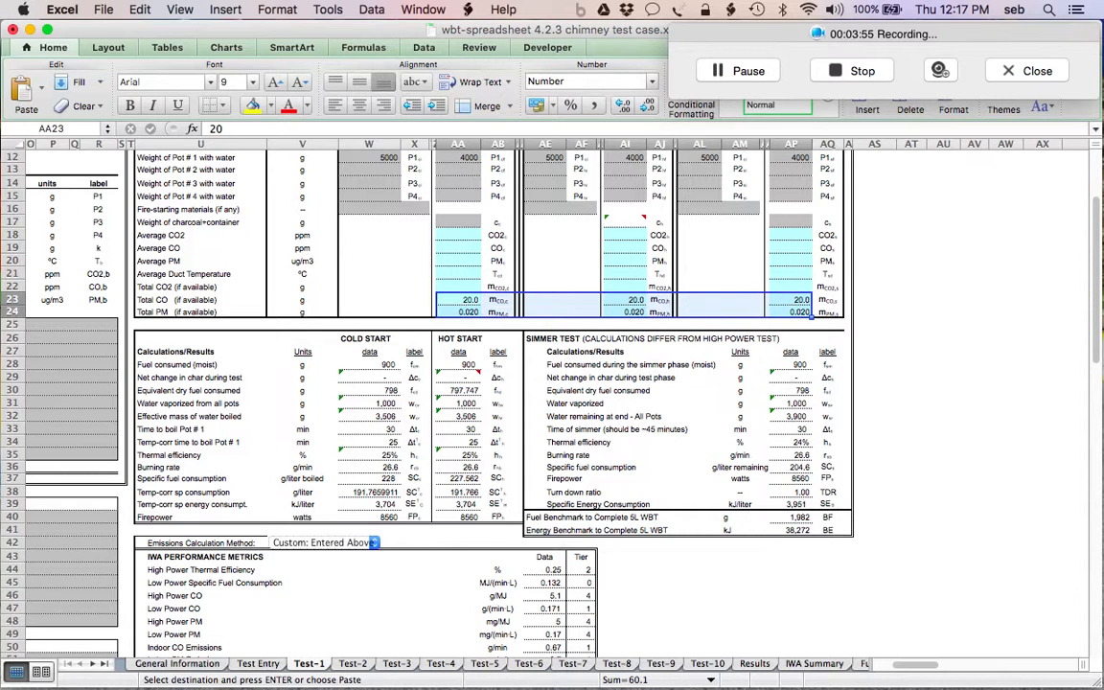
pyautogui.press('super+Tab')
pyautogui.moveTo(764, 93); pyautogui.dragTo(580, 44)
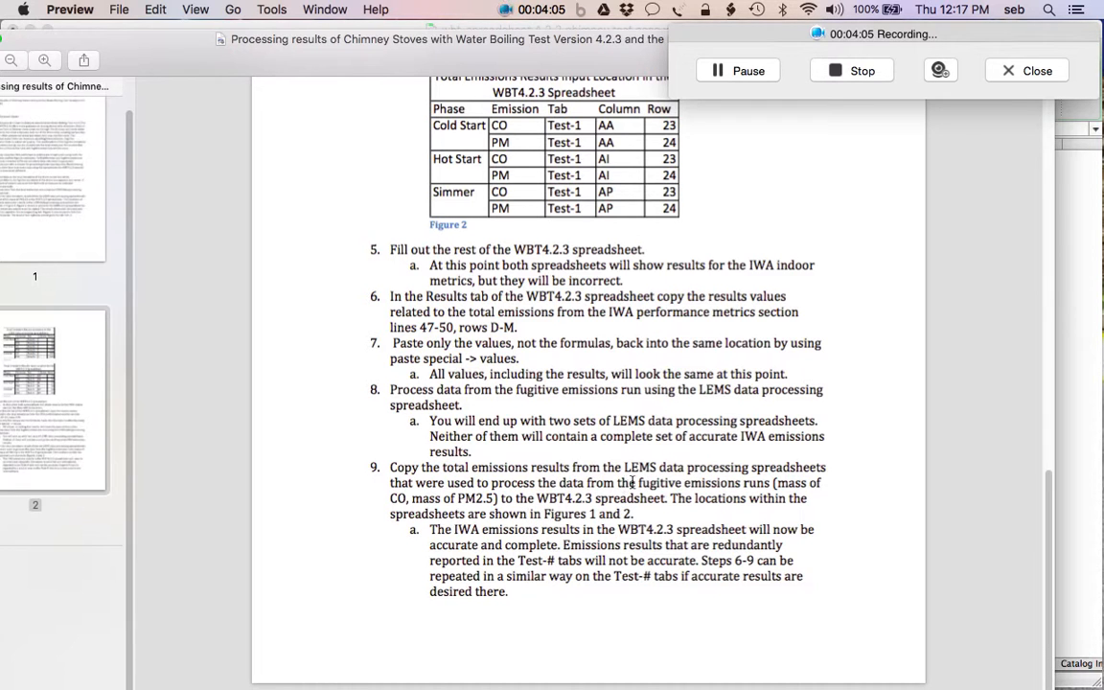
pyautogui.moveTo(633, 483); pyautogui.dragTo(788, 483)
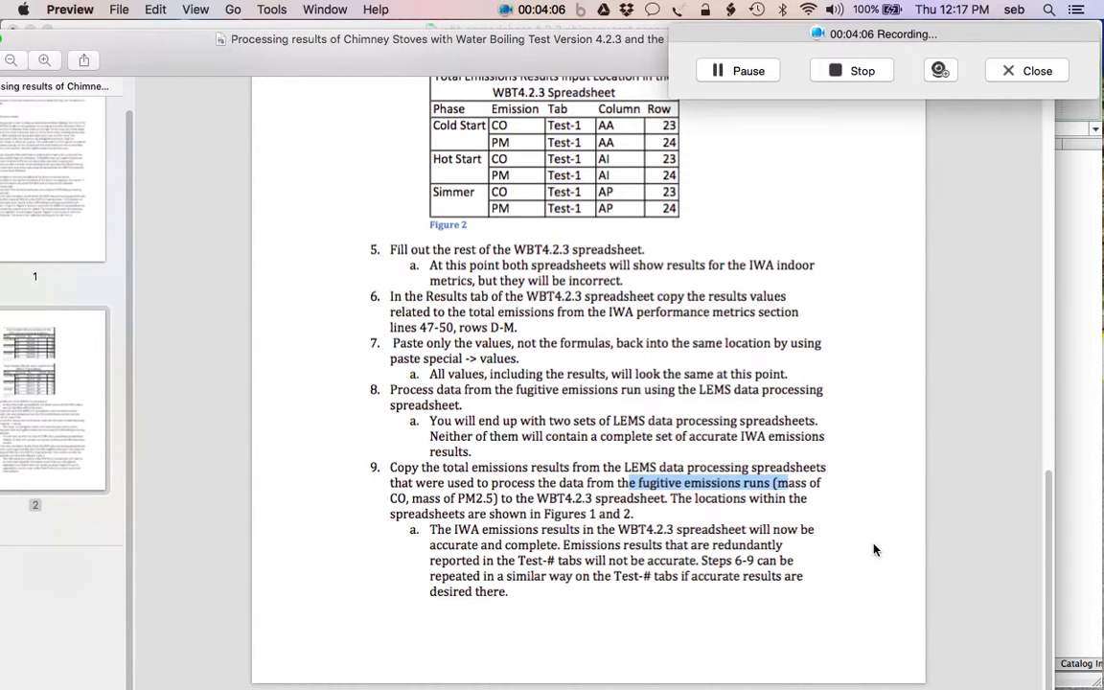
pyautogui.click(509, 503)
pyautogui.doubleClick(181, 54)
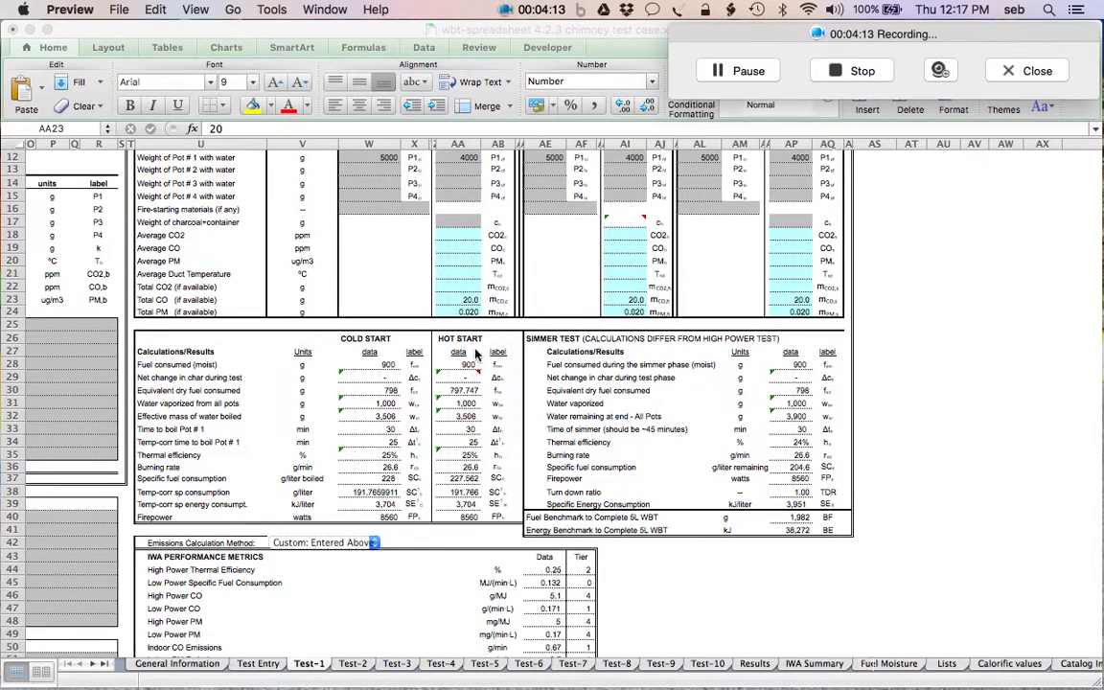
# Set the cold start Total CO to 5 and Total PM to 0.05 g on Test-1.
pyautogui.click(465, 307)
pyautogui.press('super+c')
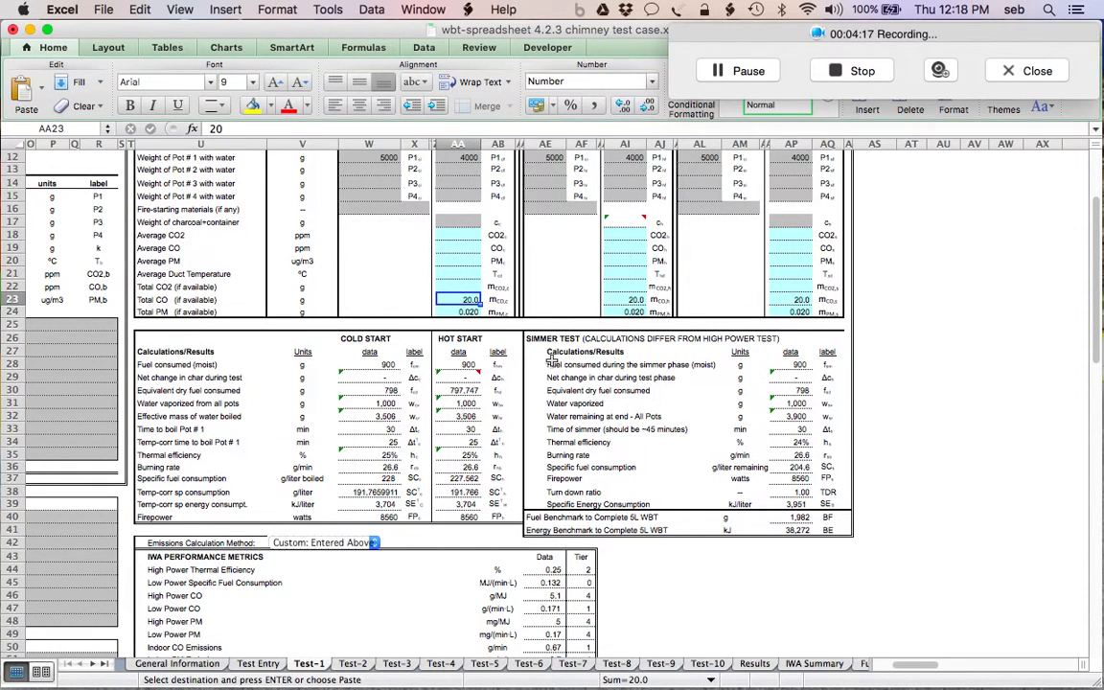
pyautogui.write('5')
pyautogui.press('Return')
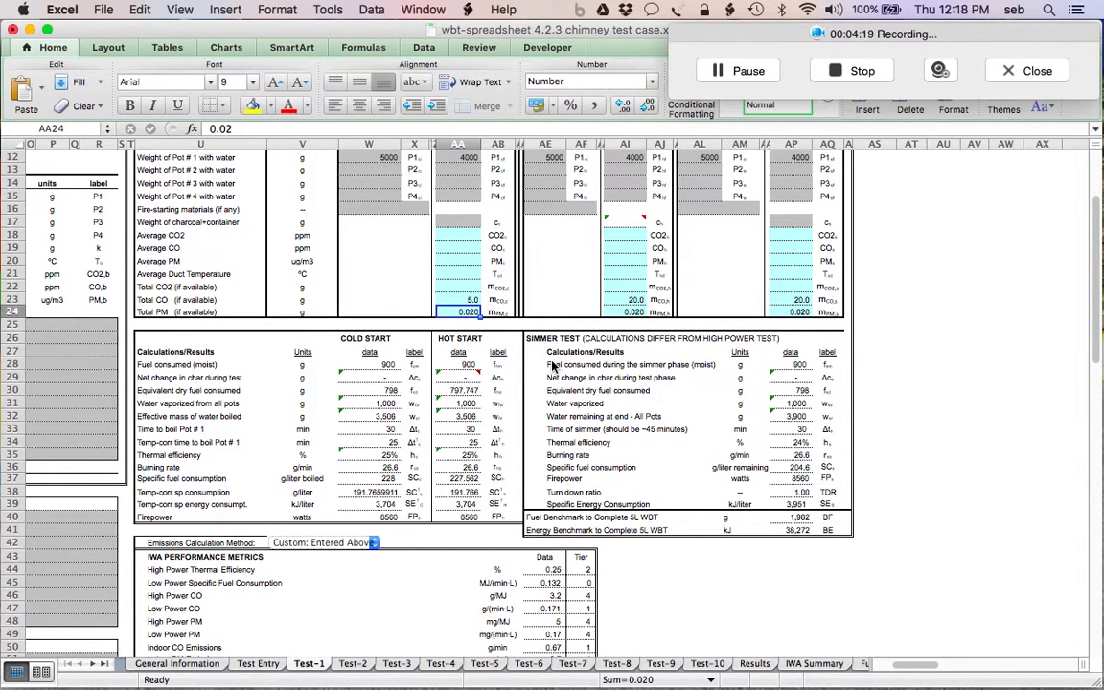
pyautogui.write('0.05')
pyautogui.press('Return')
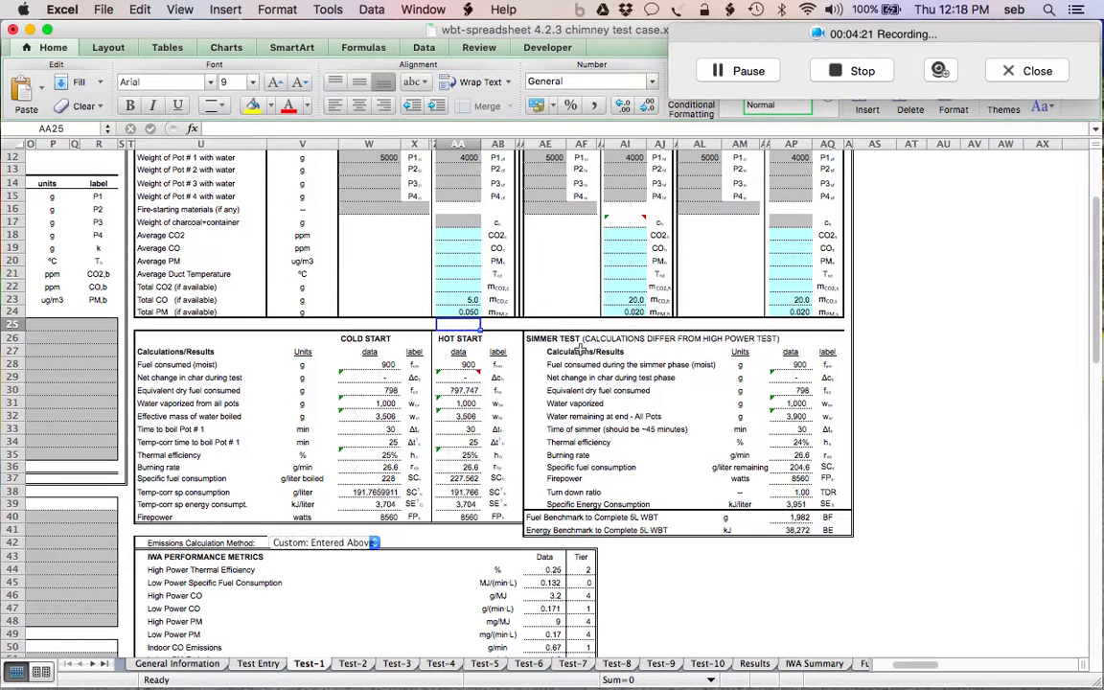
# Copy the new cold start Total CO and Total PM values into the hot start and simmer data on Test-1.
pyautogui.moveTo(458, 298); pyautogui.dragTo(460, 308)
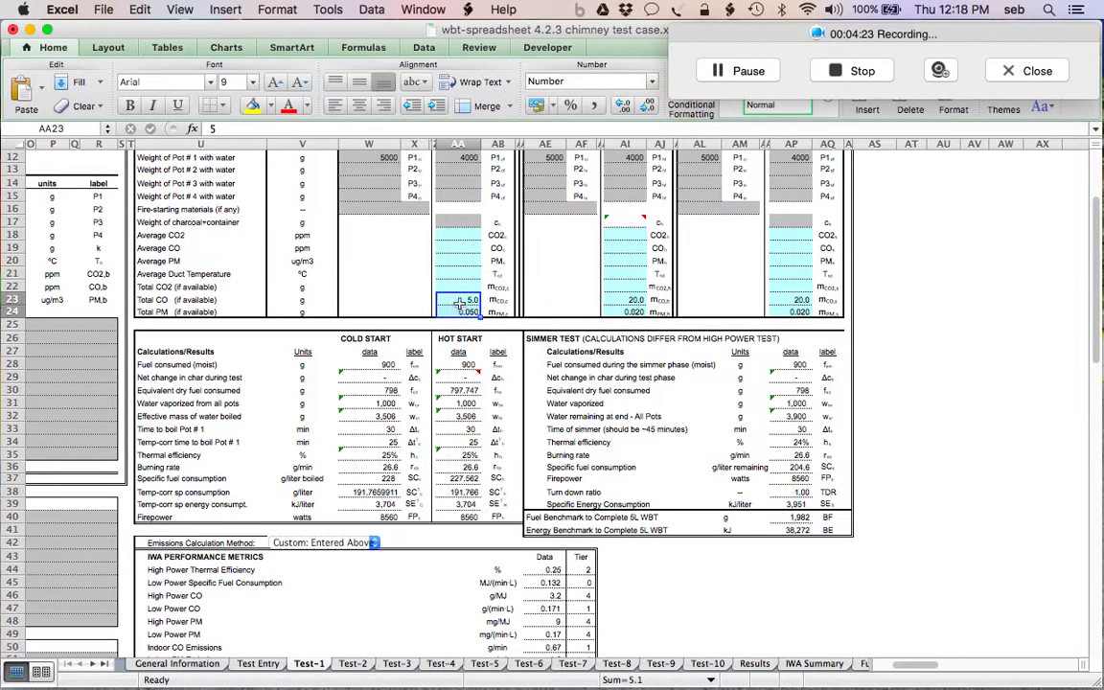
pyautogui.rightClick(460, 303)
pyautogui.click(421, 288)
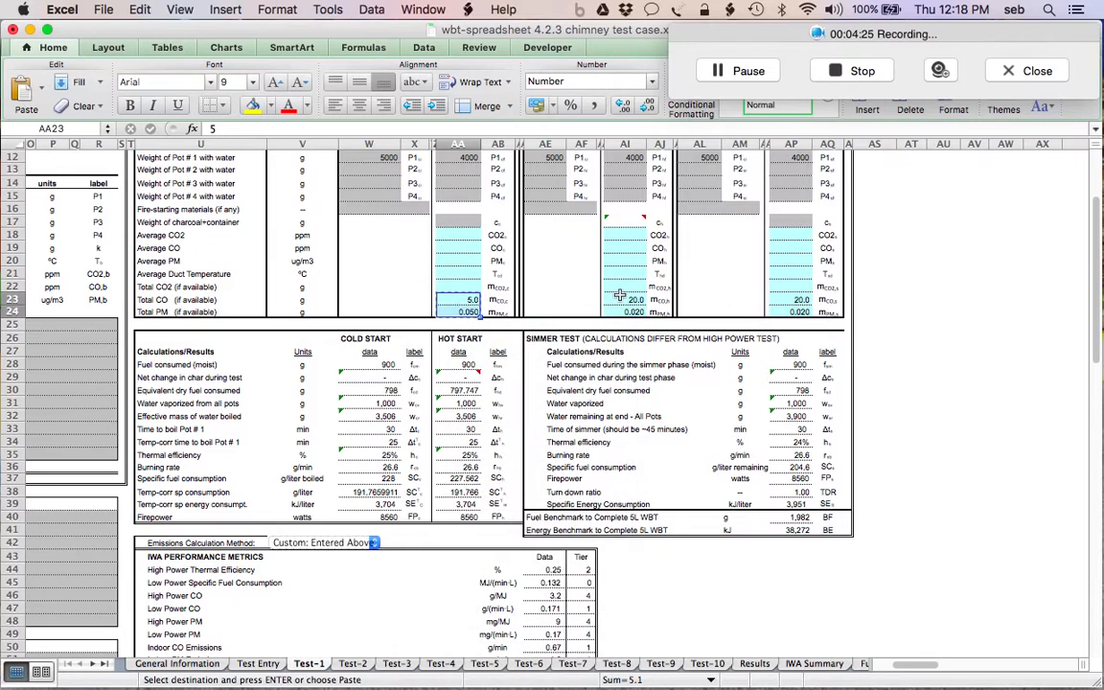
pyautogui.click(624, 298)
pyautogui.rightClick(624, 300)
pyautogui.click(654, 335)
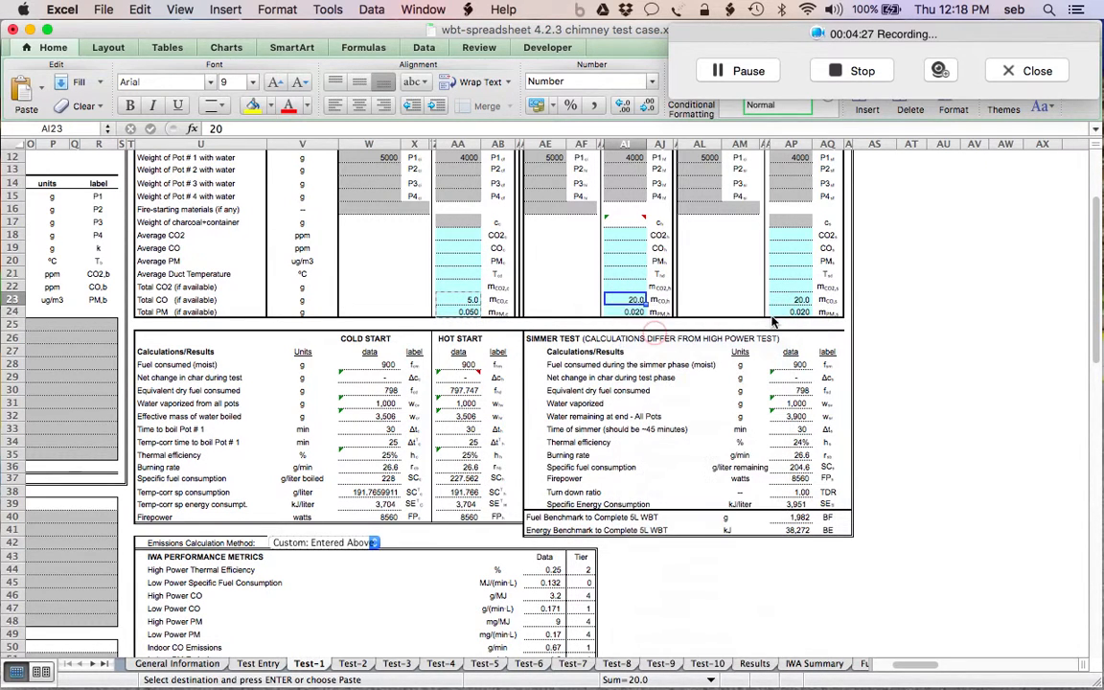
pyautogui.click(793, 300)
pyautogui.rightClick(805, 301)
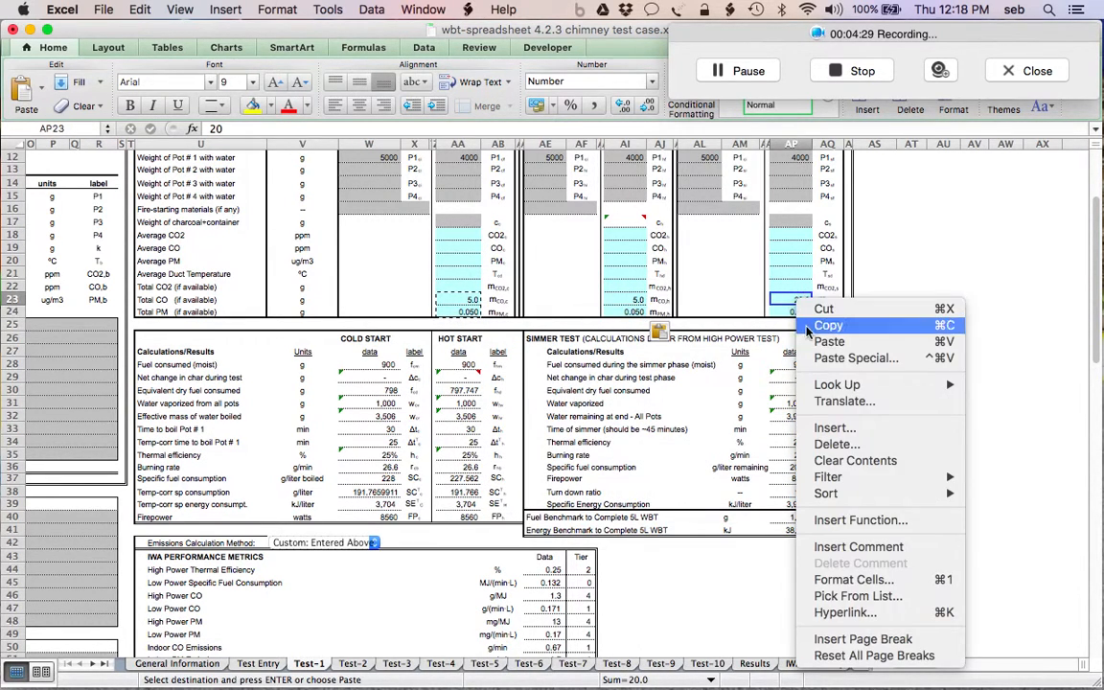
pyautogui.click(811, 342)
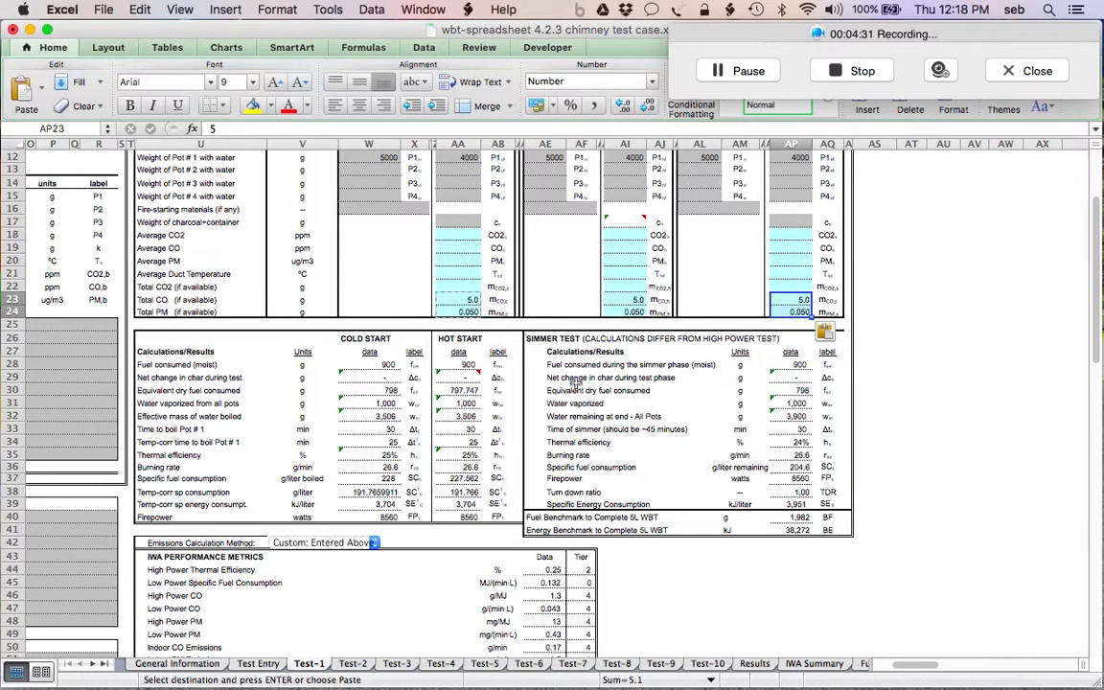
# Copy the fugitive Total CO and Total PM values for all three phases from Test-1 over the same cells on Test-2.
pyautogui.moveTo(455, 298); pyautogui.dragTo(790, 307)
pyautogui.rightClick(790, 307)
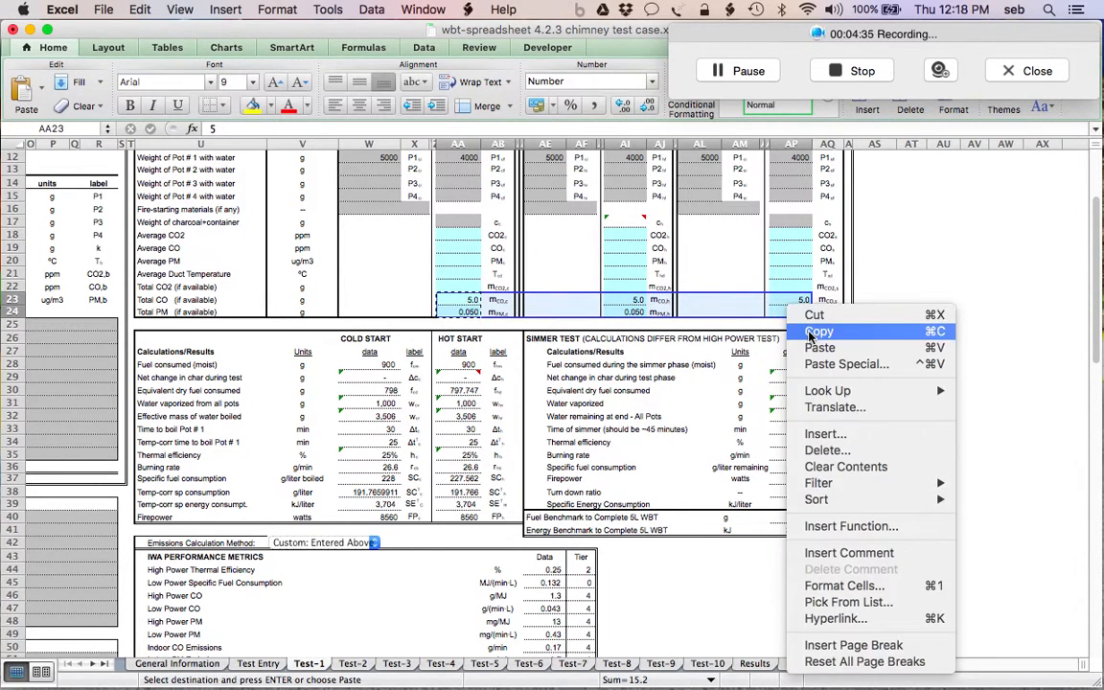
pyautogui.click(811, 332)
pyautogui.click(352, 663)
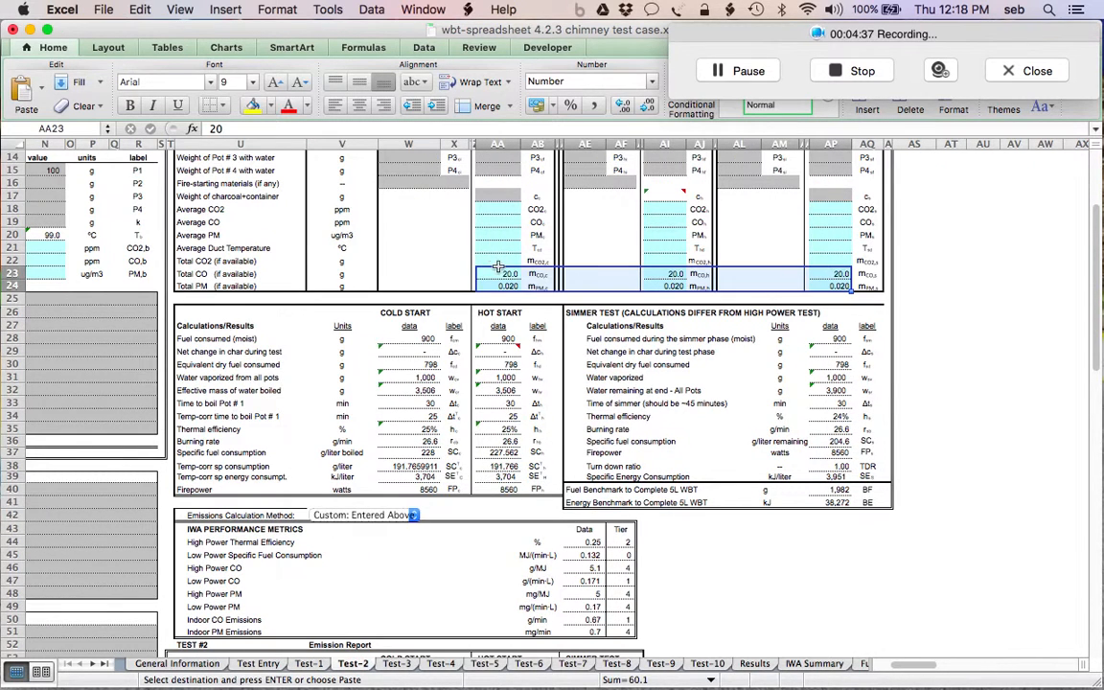
pyautogui.rightClick(497, 267)
pyautogui.click(535, 316)
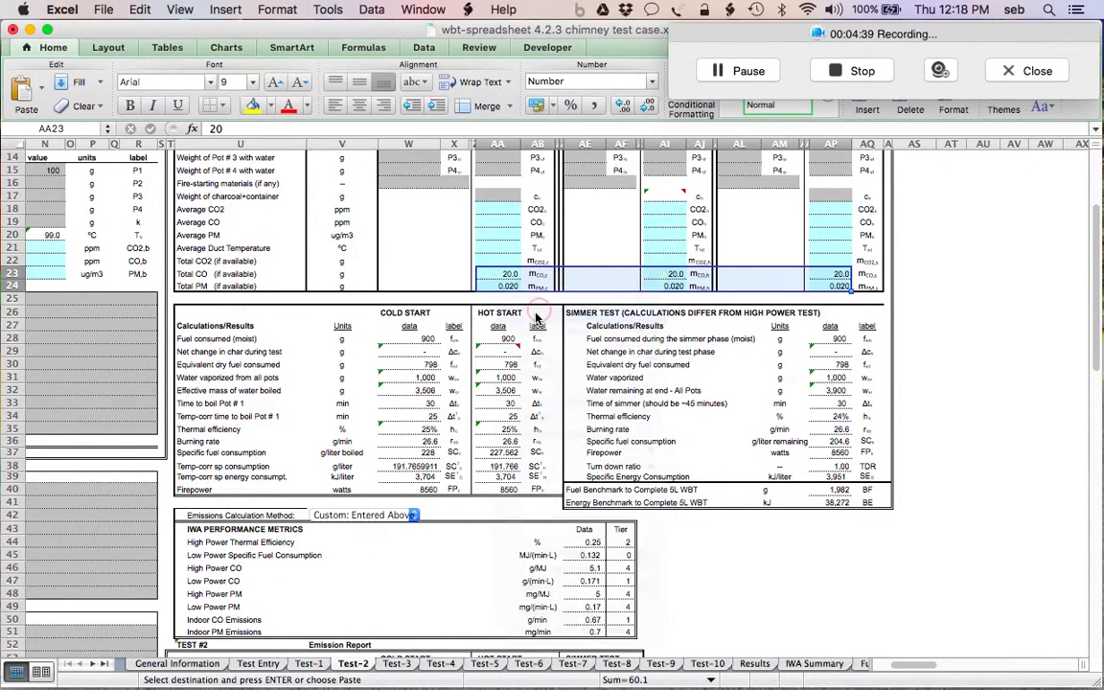
# Paste the copied fugitive Total CO and Total PM values over the same cells on Test-3 and Test-4.
pyautogui.click(395, 663)
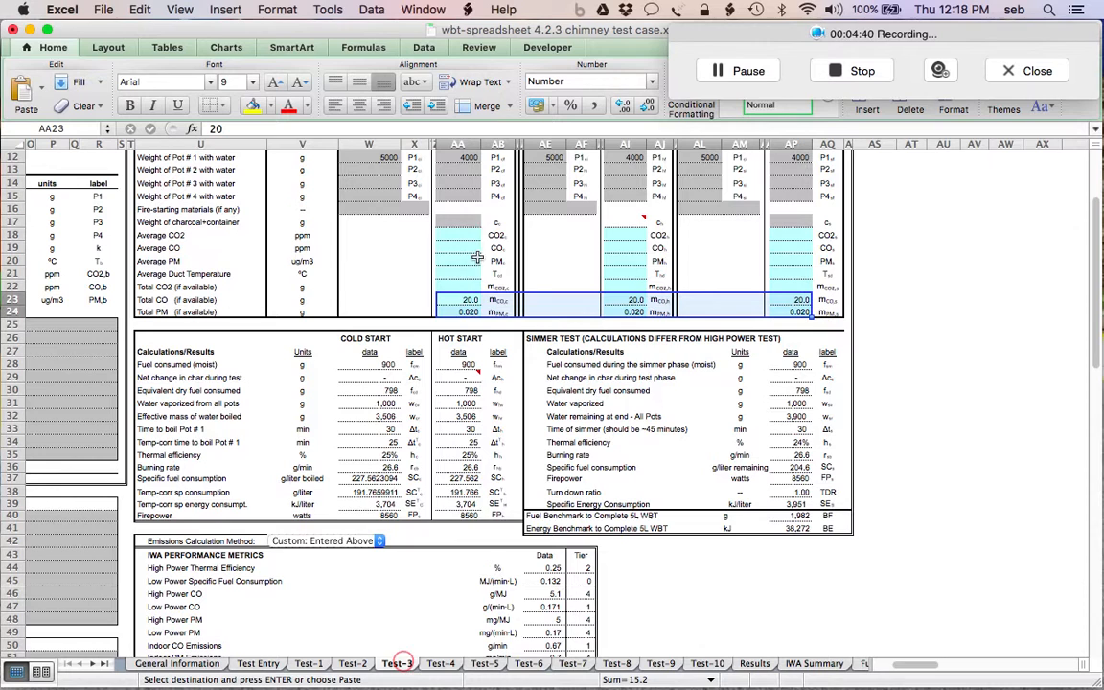
pyautogui.rightClick(450, 300)
pyautogui.click(467, 337)
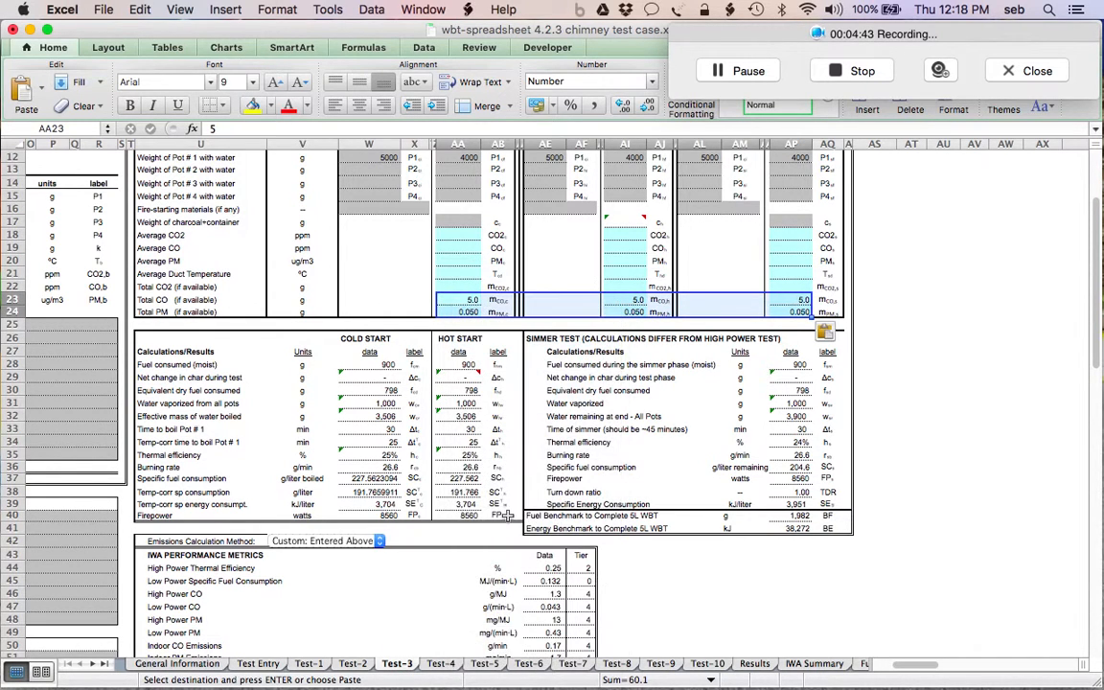
pyautogui.click(444, 663)
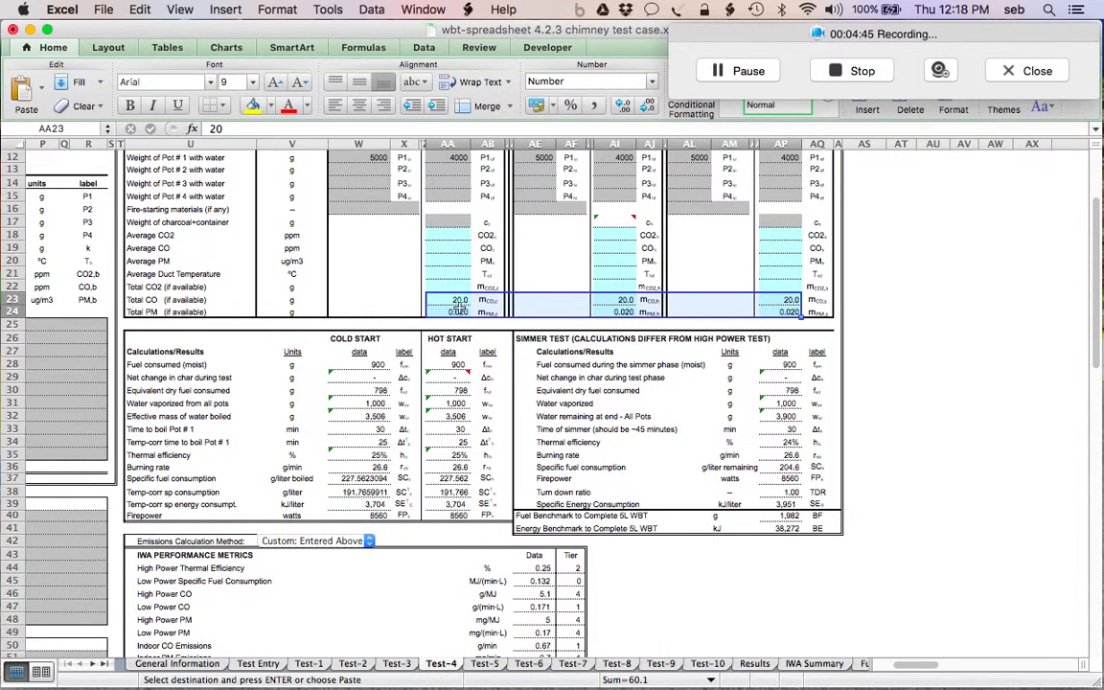
pyautogui.rightClick(445, 300)
pyautogui.click(467, 342)
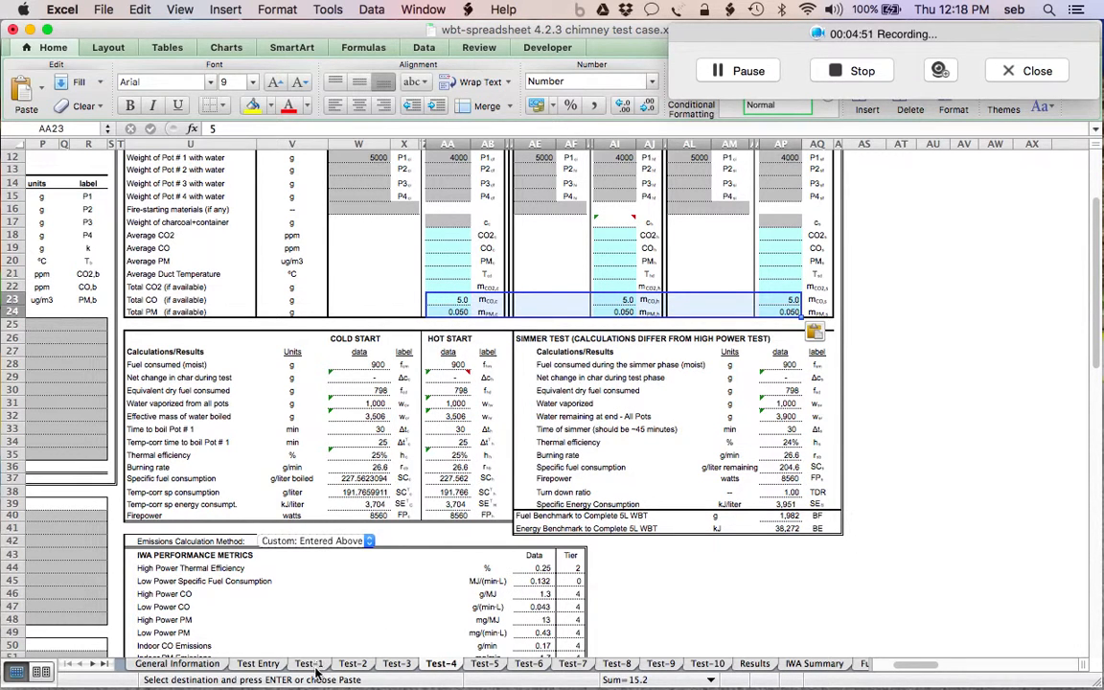
# Examine the IWA performance metrics on the Results sheet, comparing Test 1's fixed High and Low Power values with its formula-driven Indoor Emissions.
pyautogui.click(754, 663)
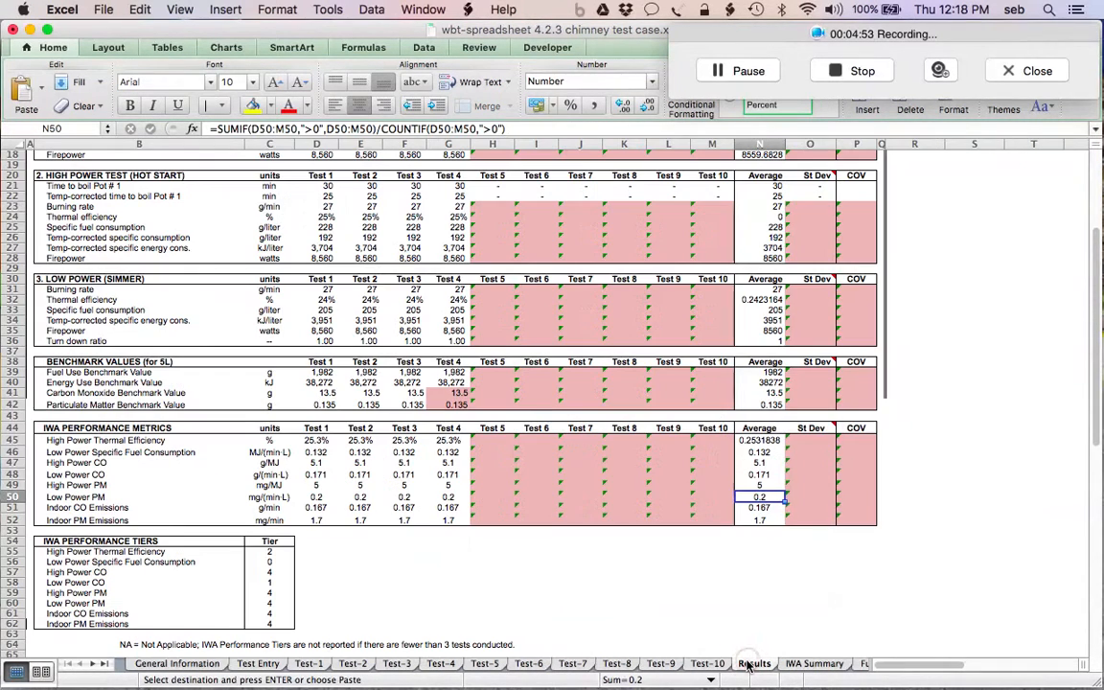
pyautogui.click(313, 463)
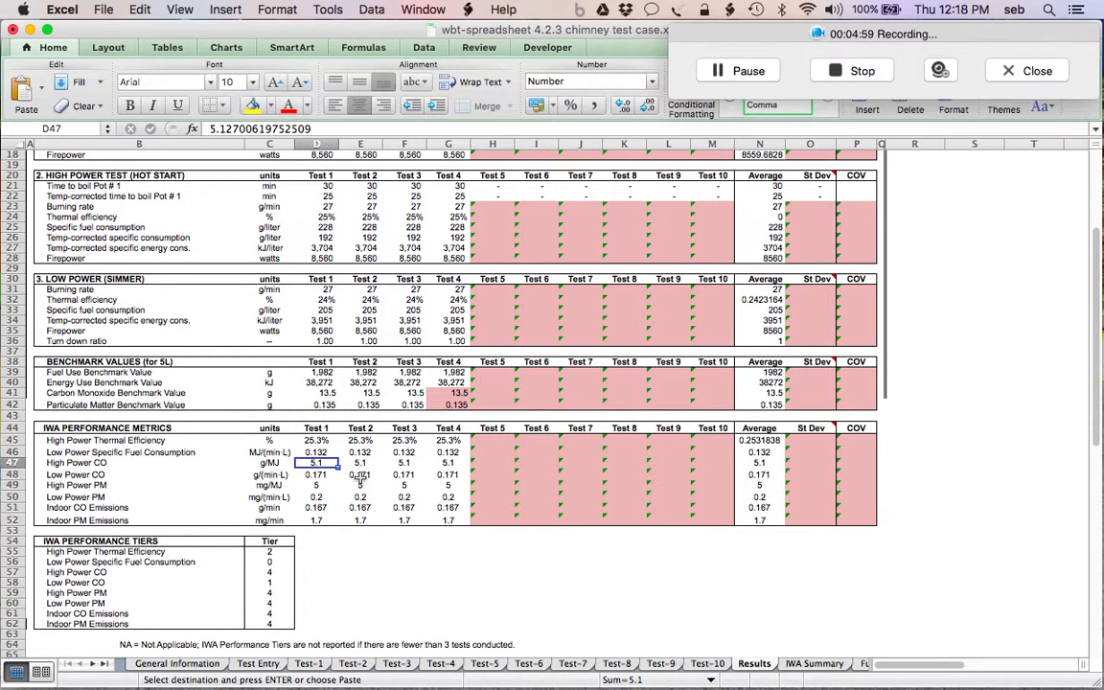
pyautogui.click(317, 507)
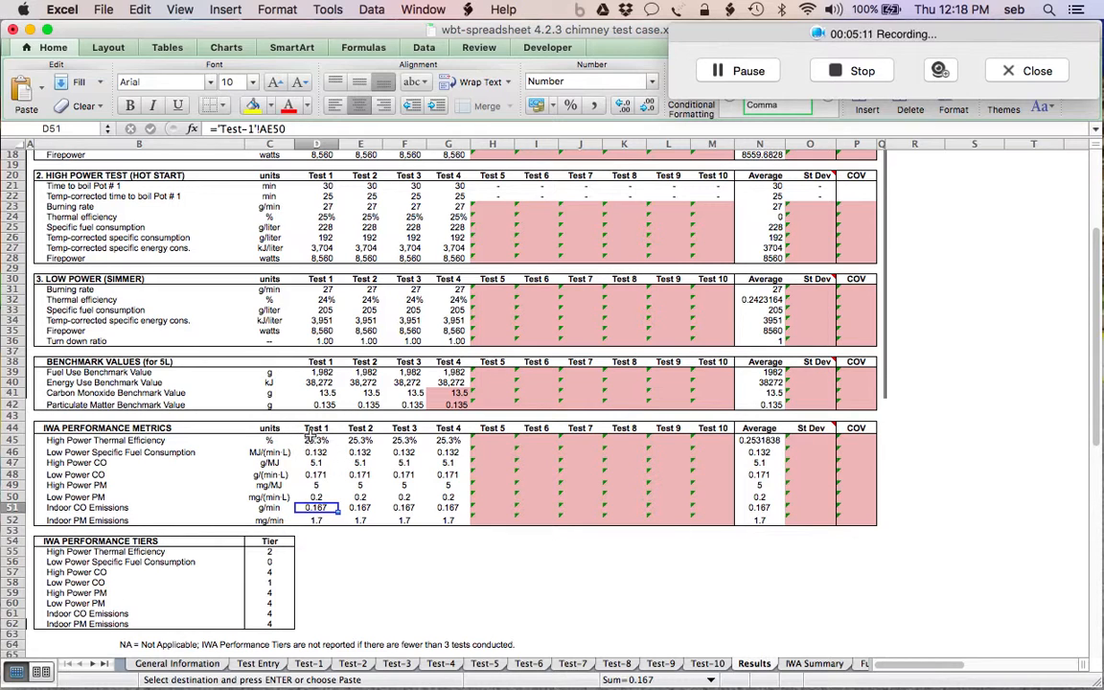
pyautogui.click(326, 443)
pyautogui.click(326, 463)
pyautogui.click(327, 452)
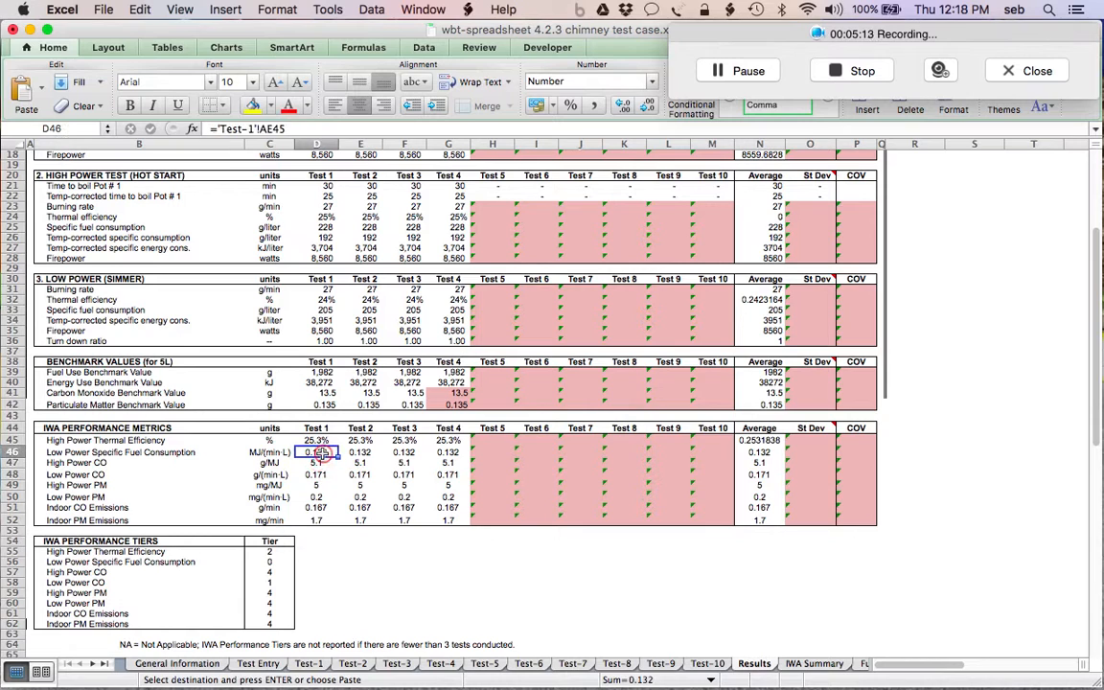
pyautogui.moveTo(322, 464); pyautogui.dragTo(324, 497)
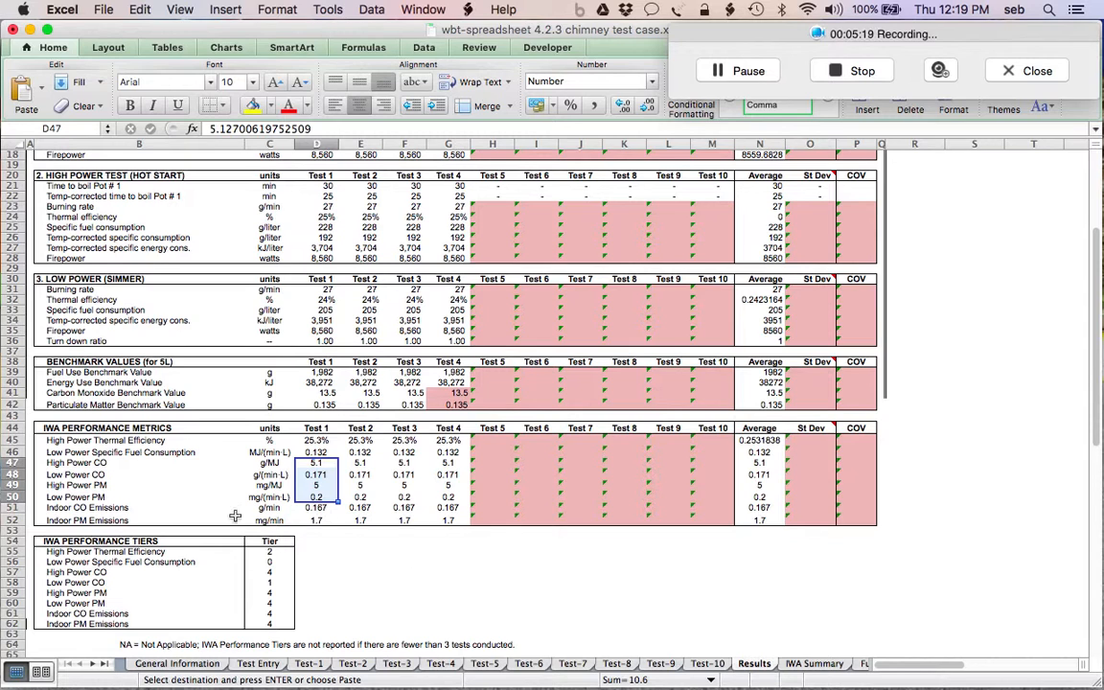
pyautogui.moveTo(316, 508); pyautogui.dragTo(317, 521)
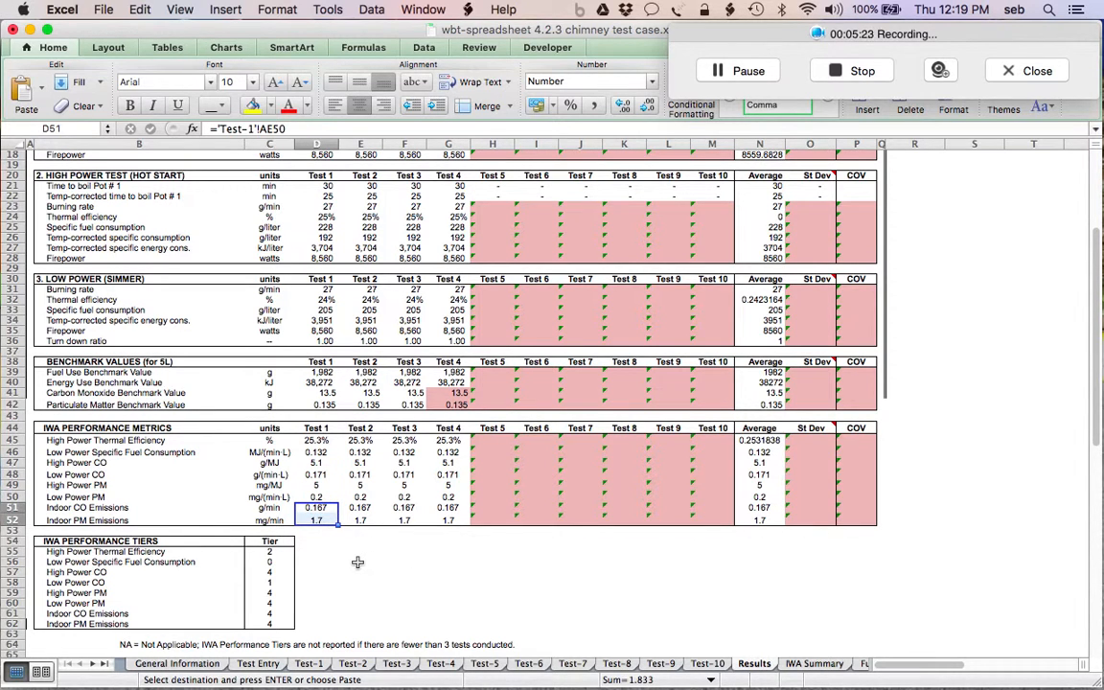